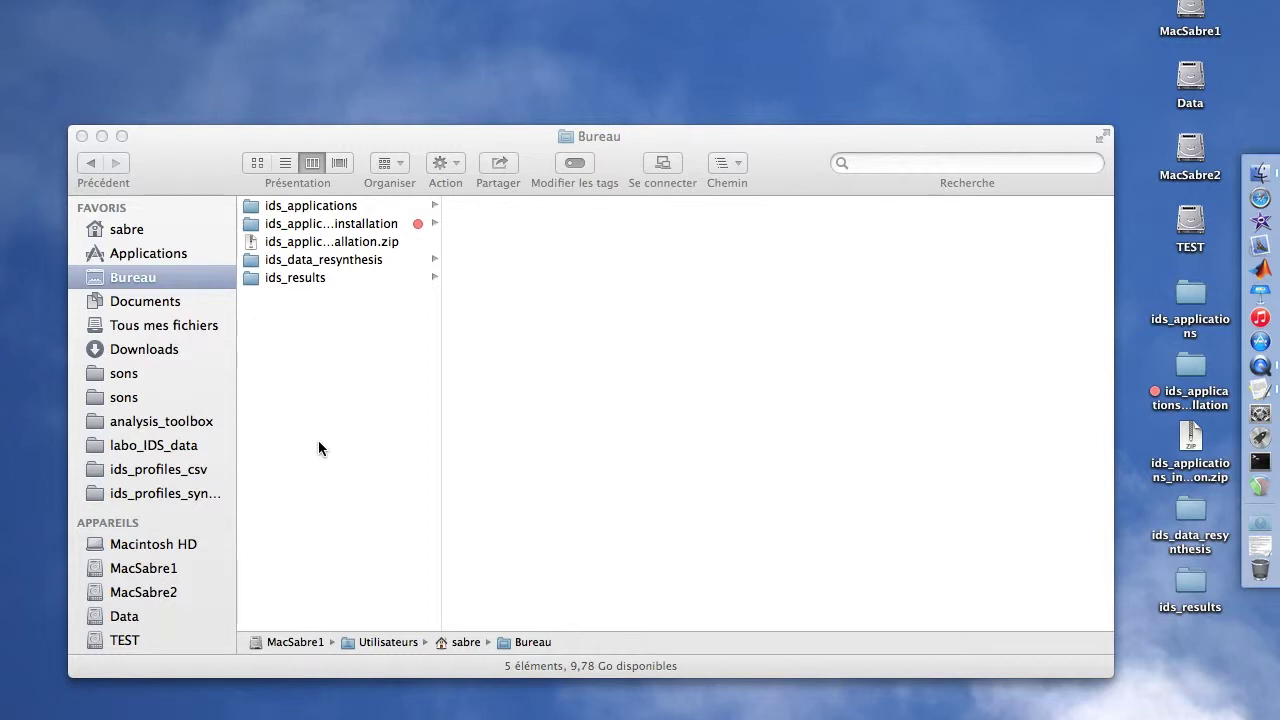
# - Launch IDS_Resynthesis_Preparator.app from the ids_applications desktop folder and move its window fully into view
pyautogui.click(279, 212)
pyautogui.click(279, 212)
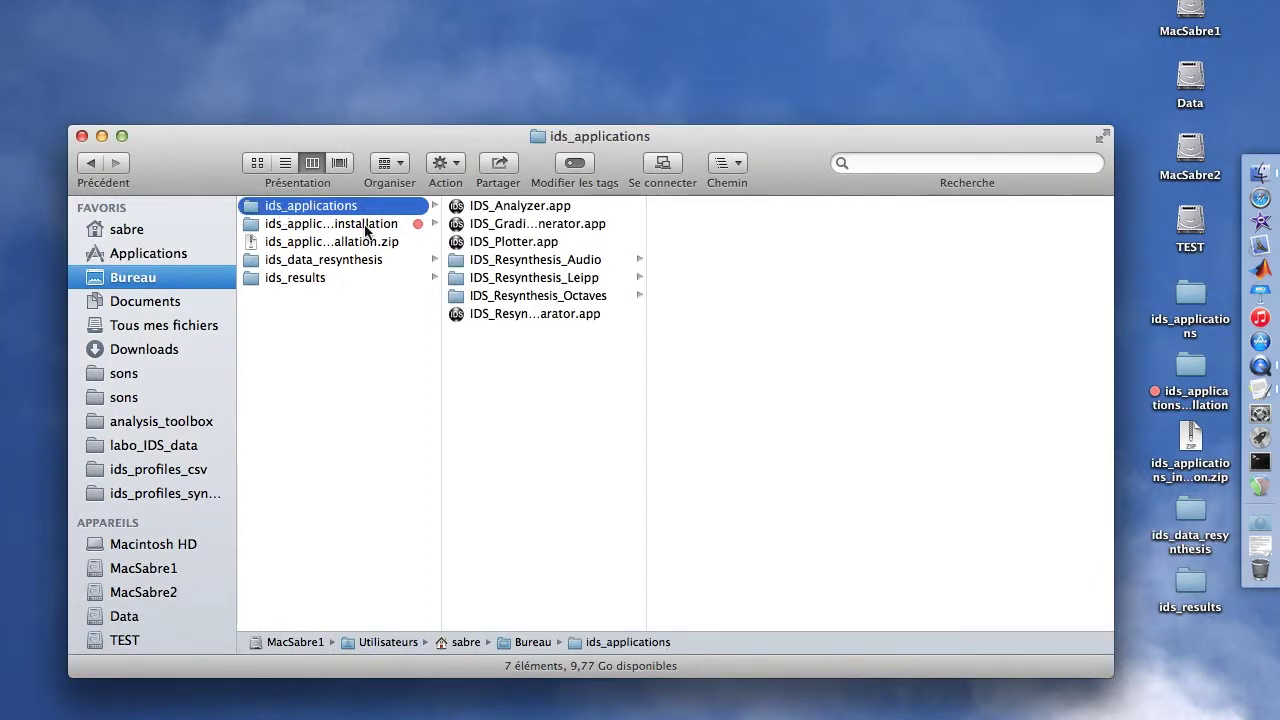
pyautogui.doubleClick(645, 337)
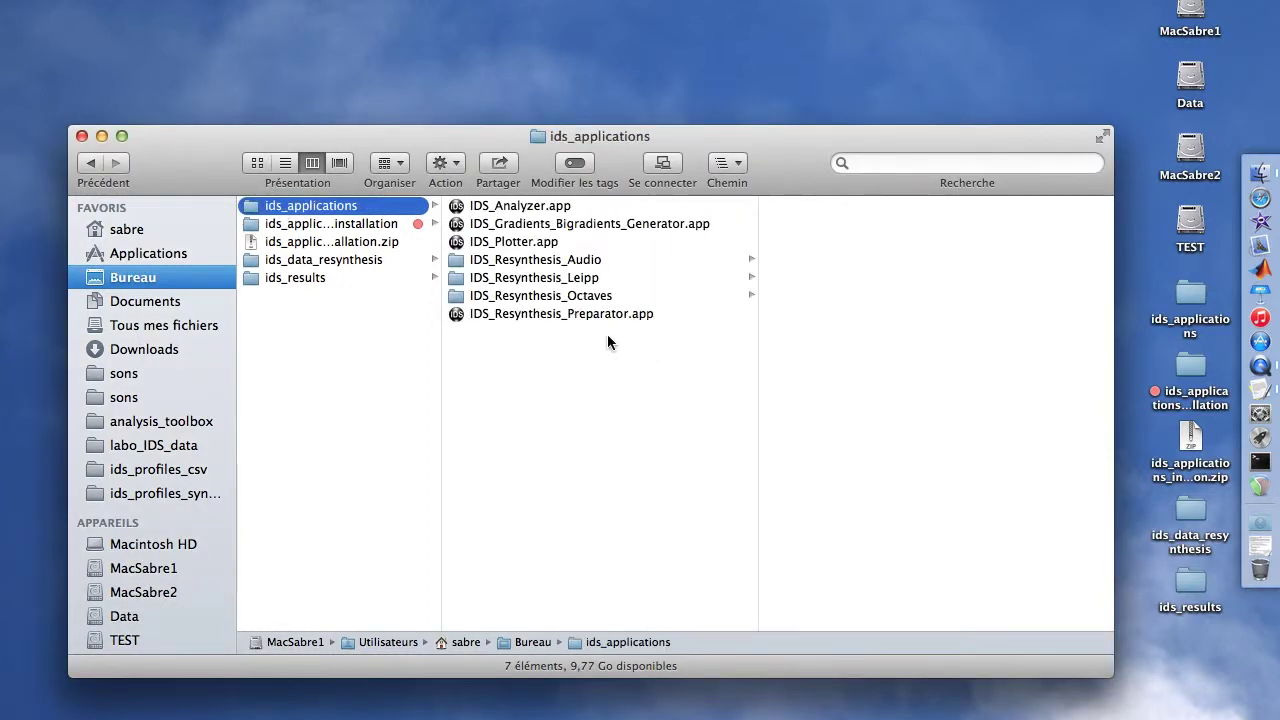
pyautogui.click(585, 314)
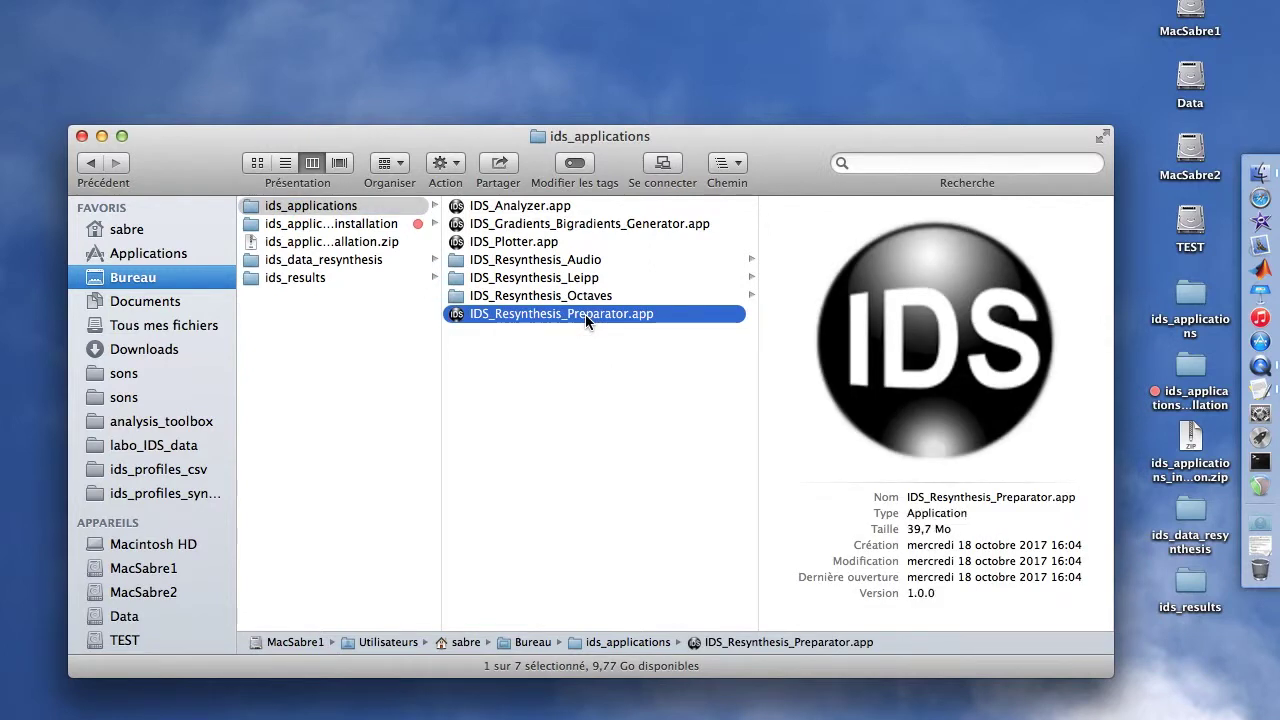
pyautogui.doubleClick(585, 314)
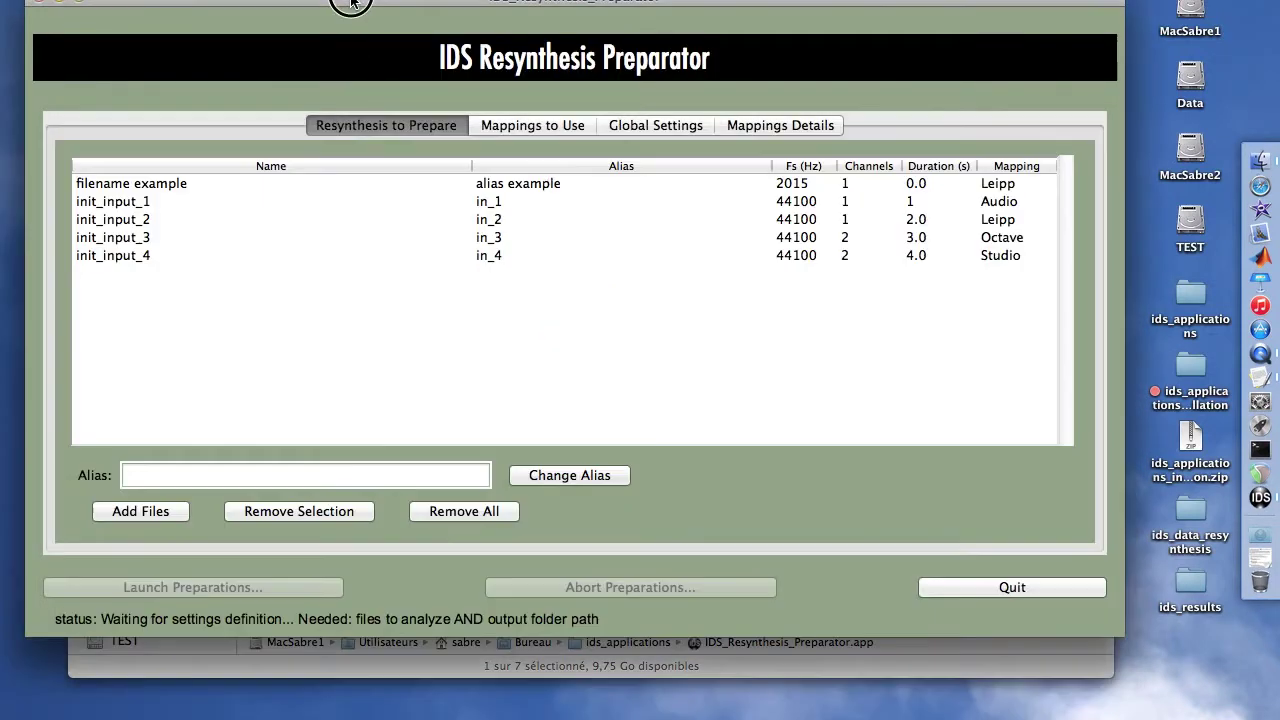
pyautogui.moveTo(351, 2); pyautogui.dragTo(395, 92)
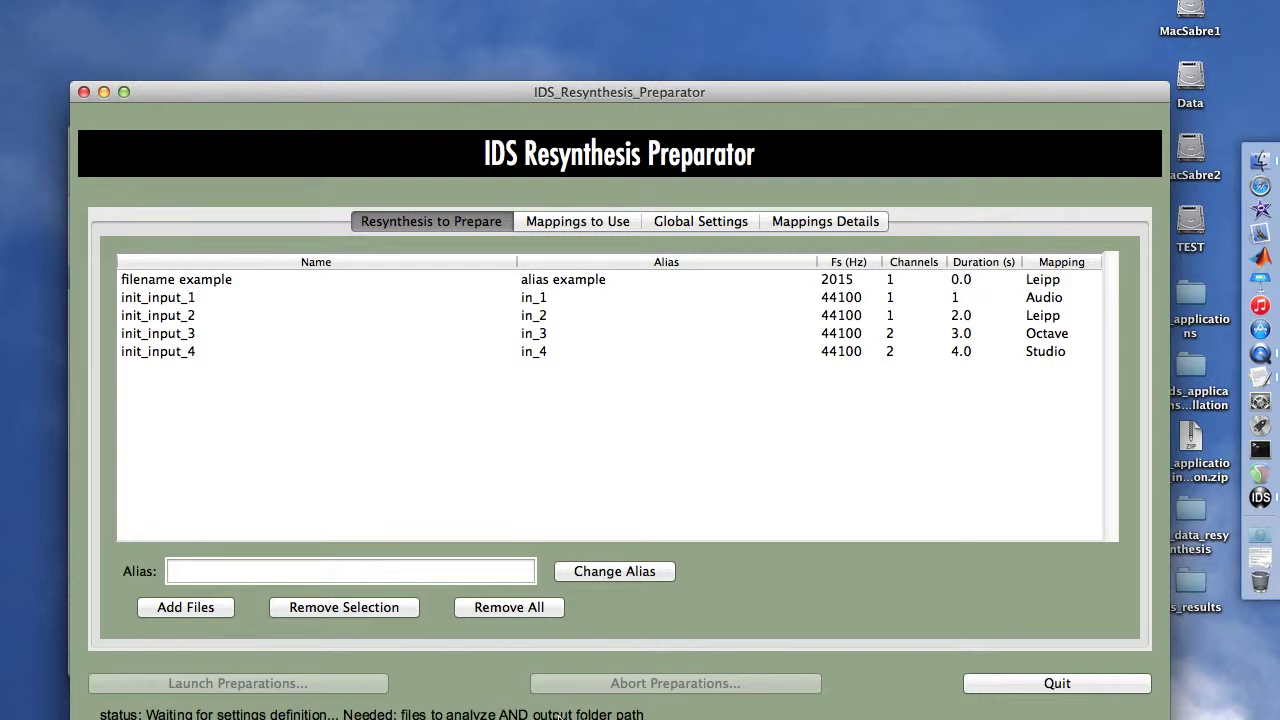
# - View the mappings details, and set the inputs main folder to i16_inputs_s441 inside sons/inputs_stereo
pyautogui.click(798, 224)
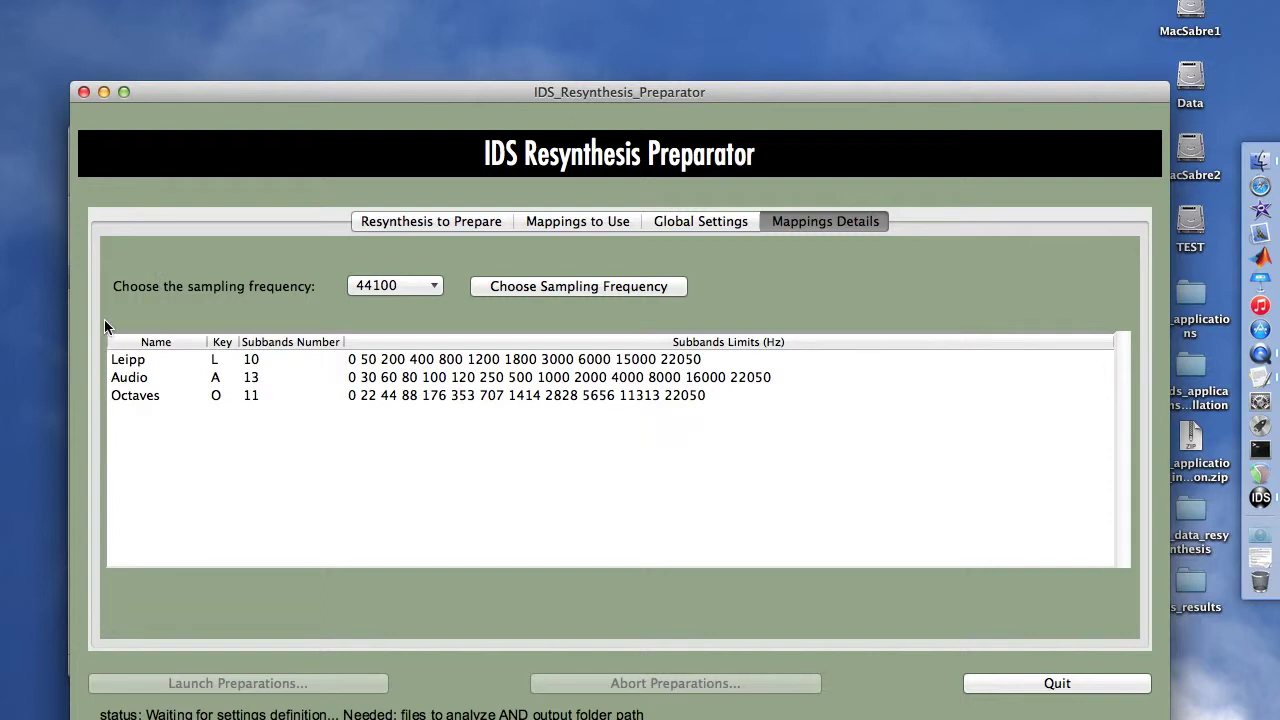
pyautogui.click(683, 222)
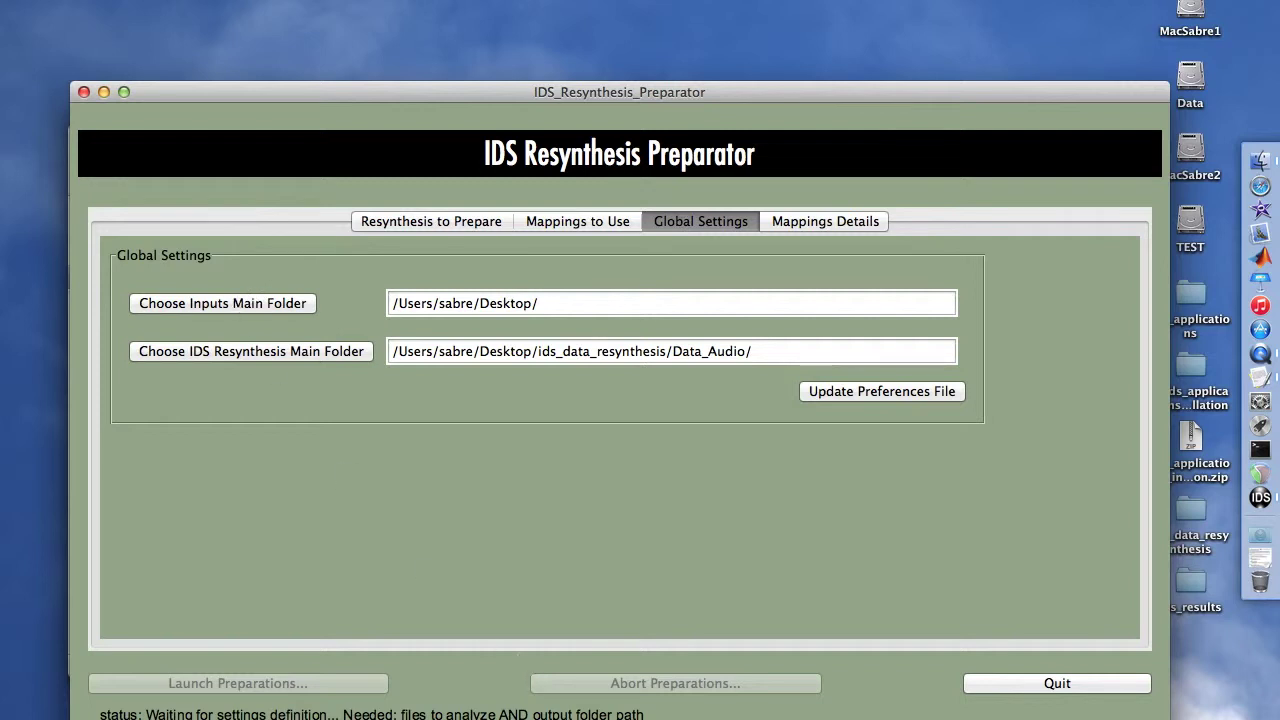
pyautogui.click(155, 305)
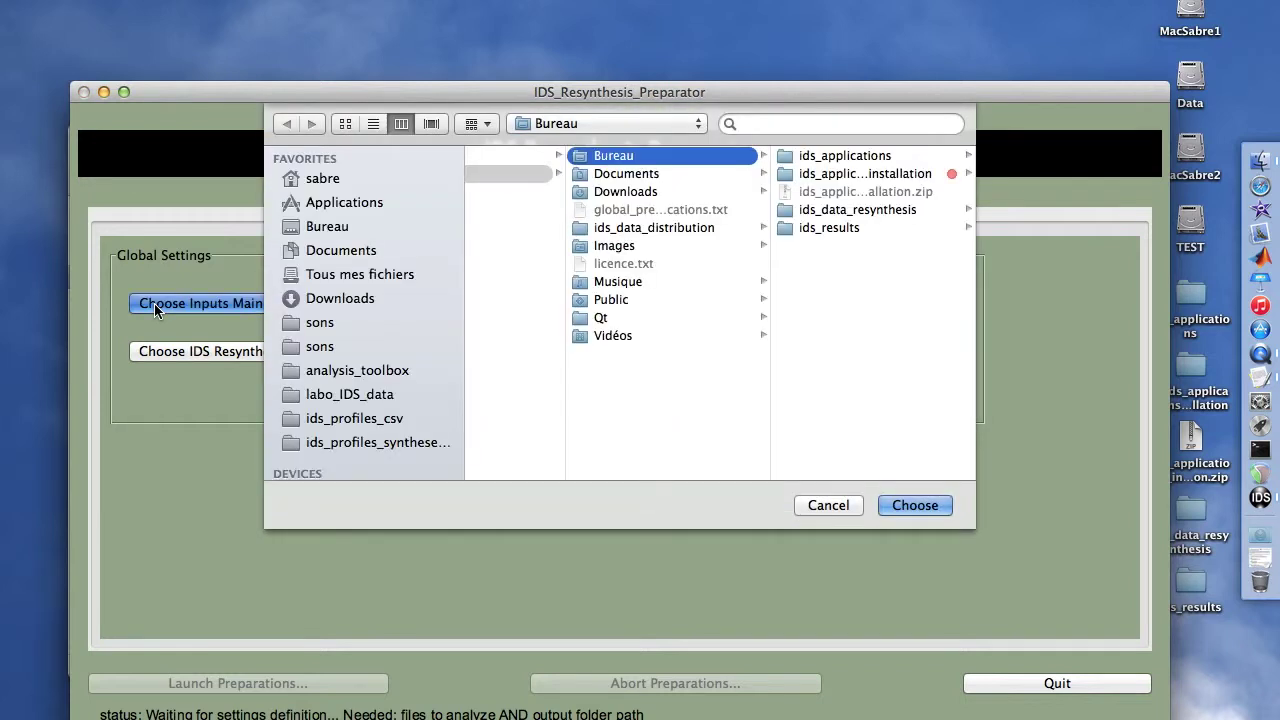
pyautogui.click(327, 322)
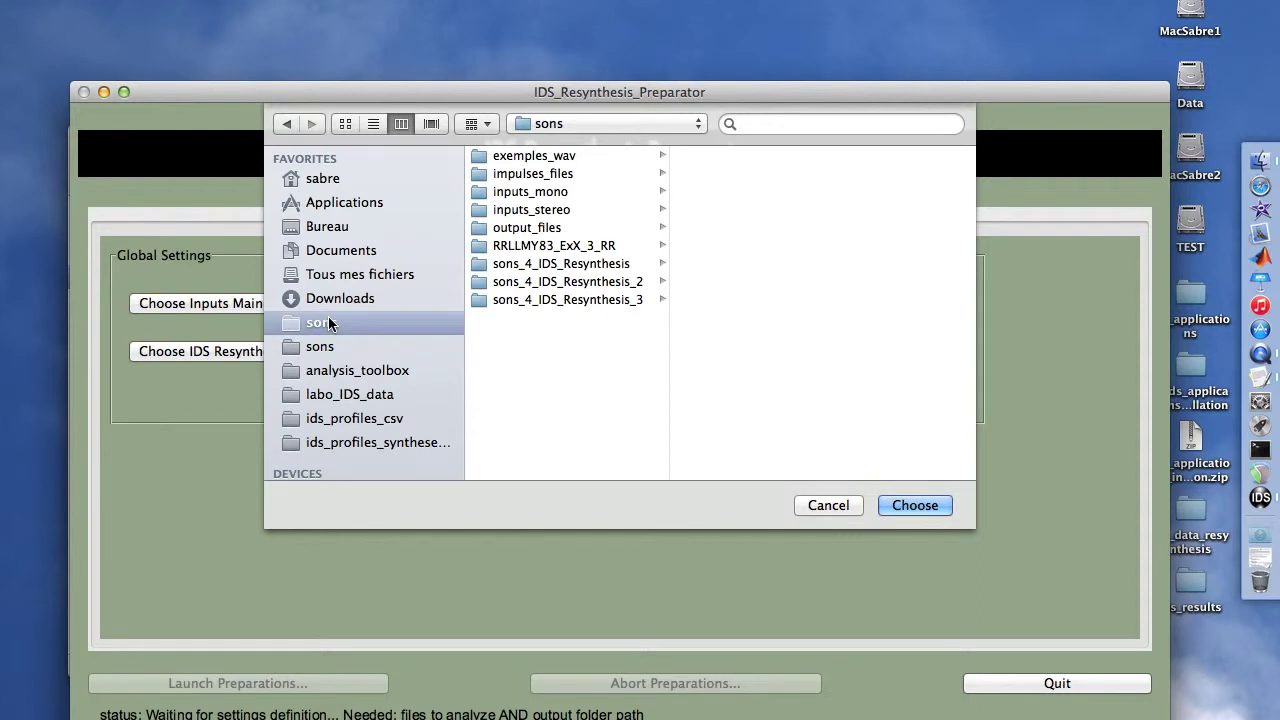
pyautogui.click(551, 193)
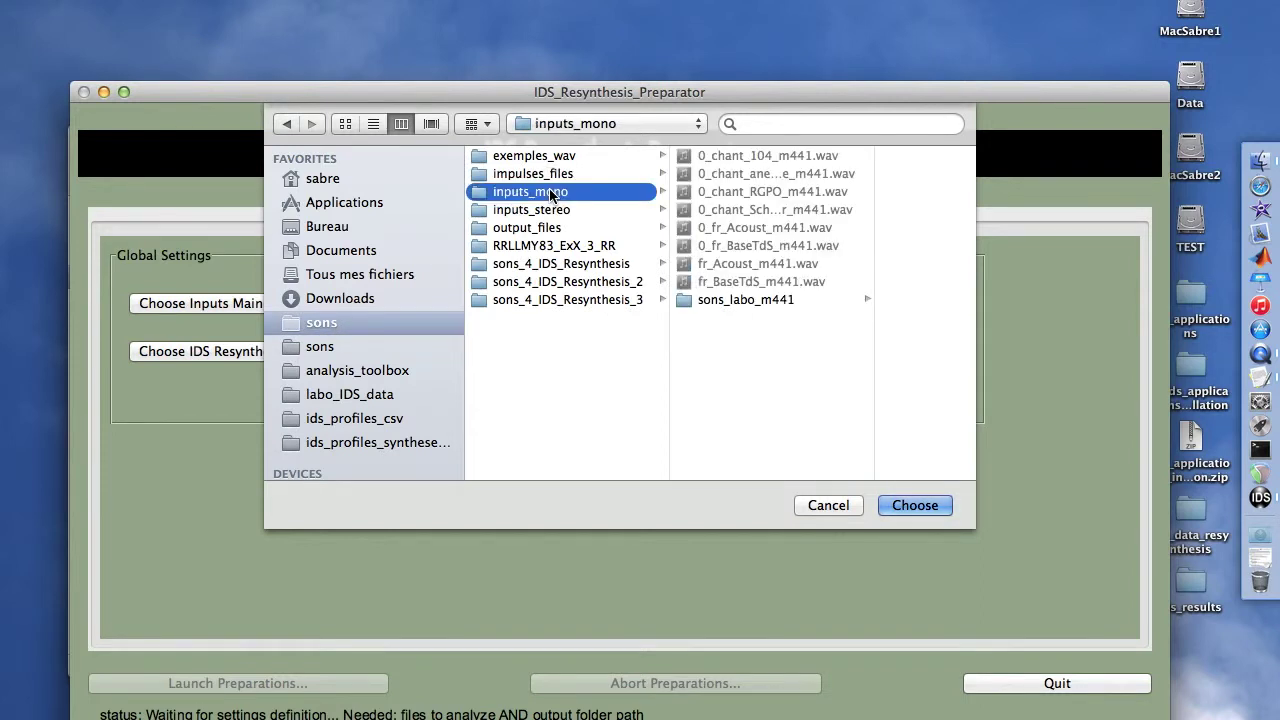
pyautogui.click(543, 209)
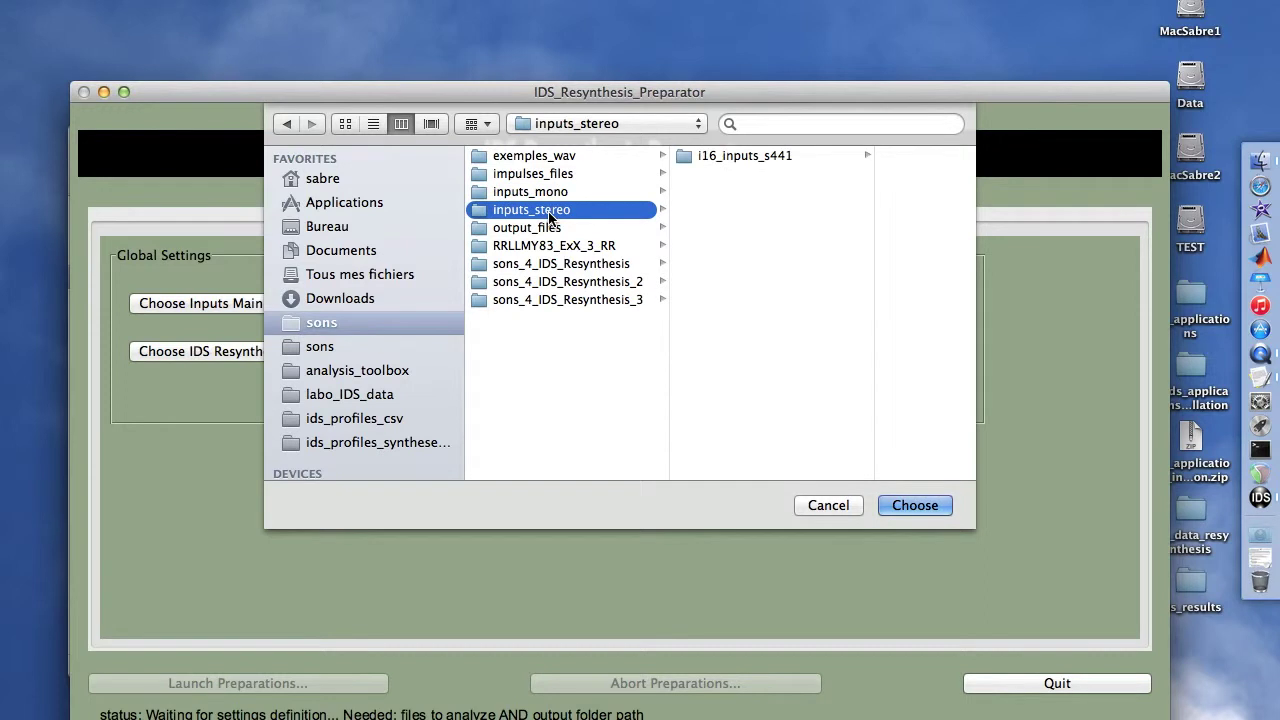
pyautogui.click(730, 155)
pyautogui.press('Return')
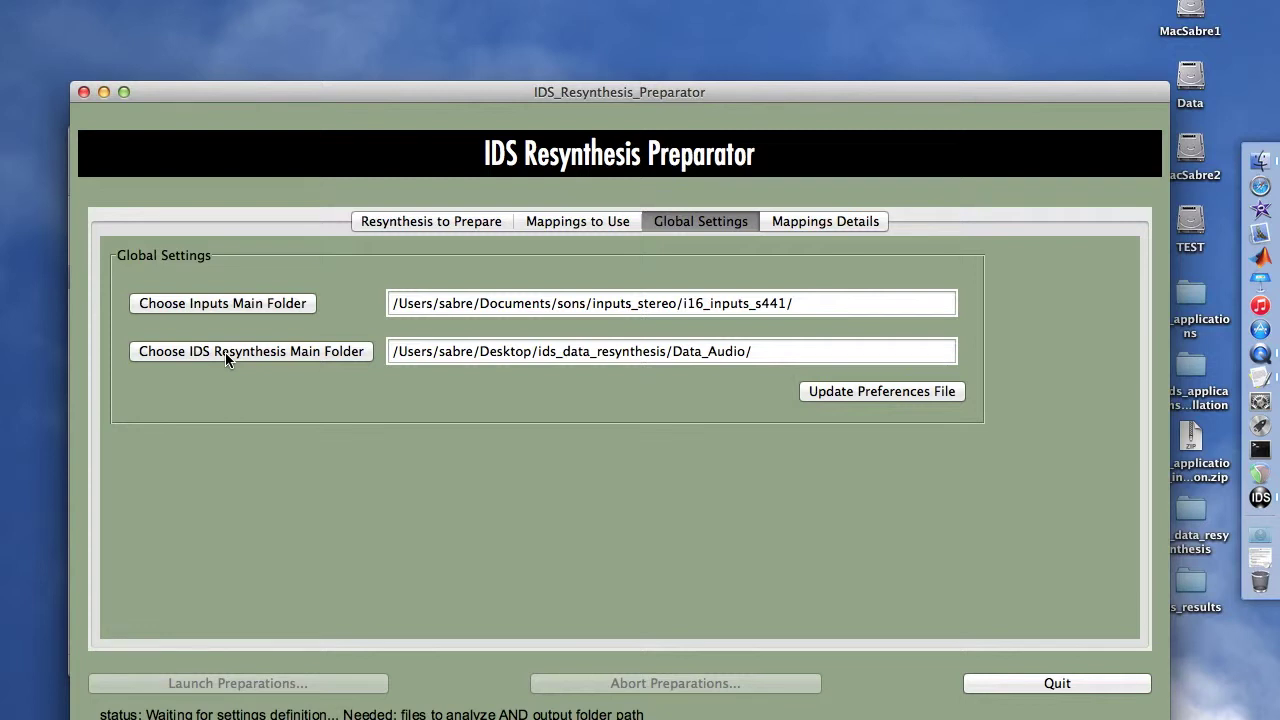
# - Set the IDS resynthesis main folder to Data_Leipp inside ids_data_resynthesis on the desktop
pyautogui.click(165, 357)
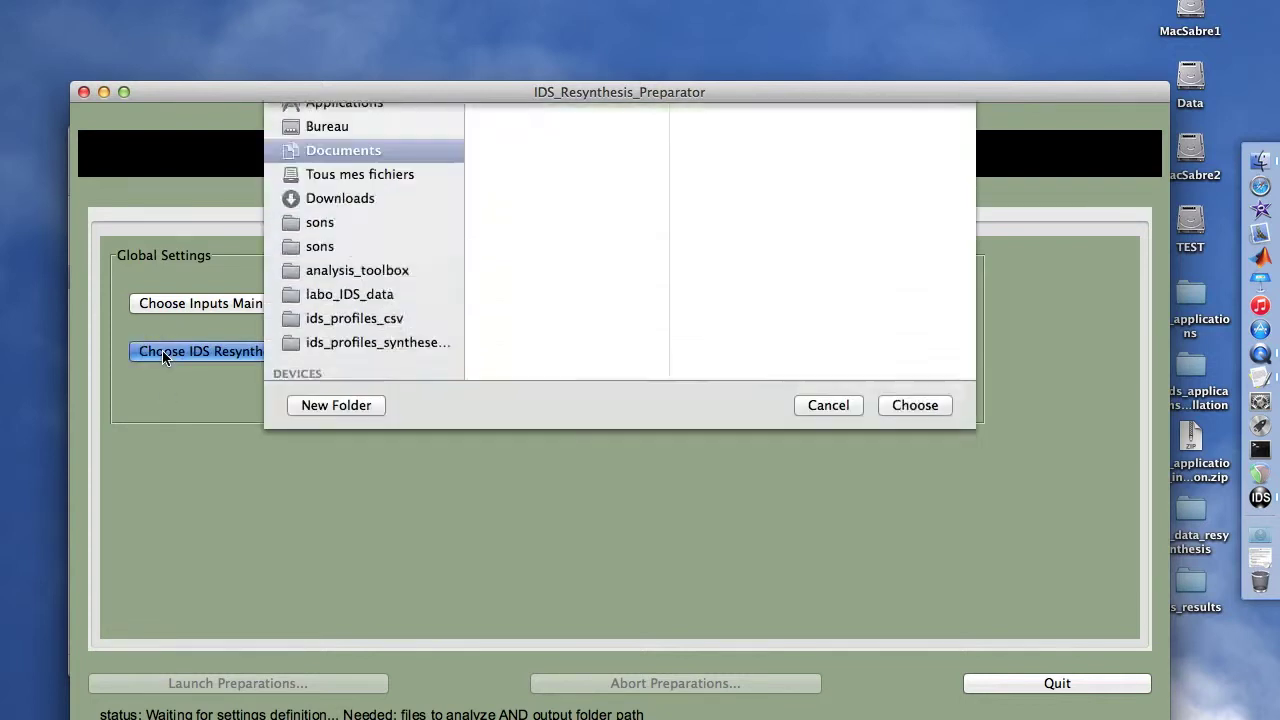
pyautogui.press('Down')
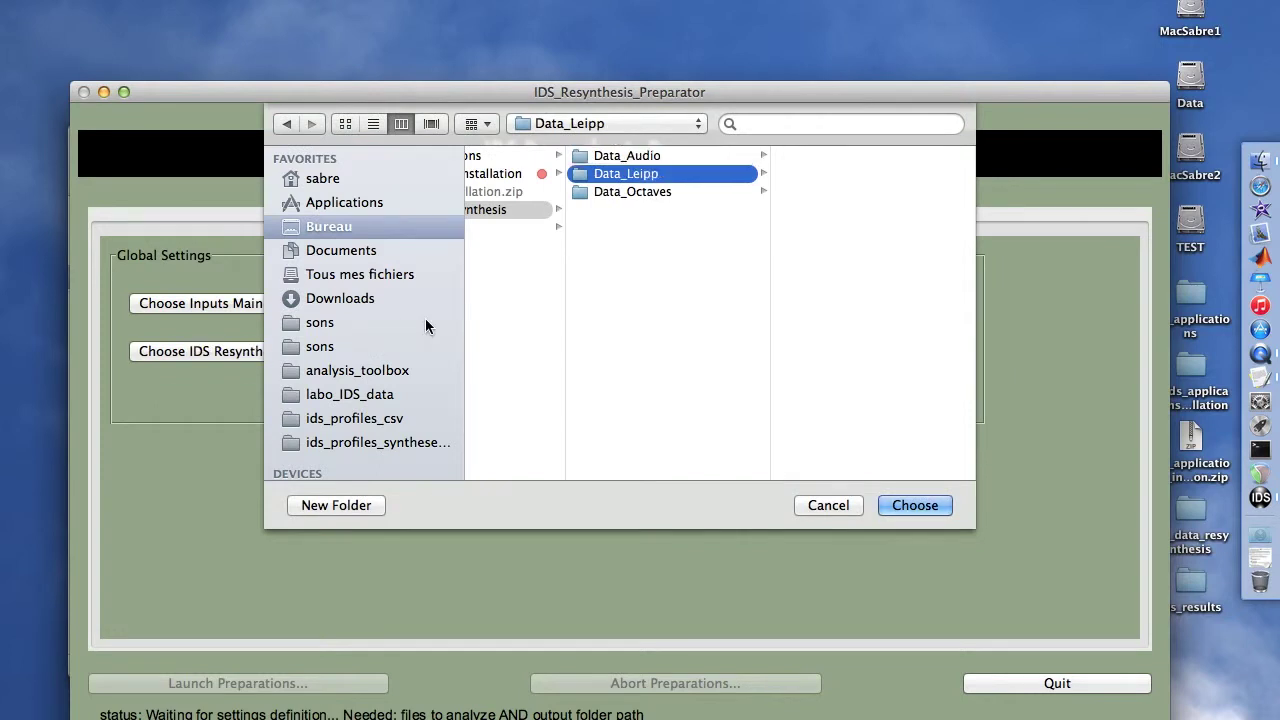
pyautogui.press('Return')
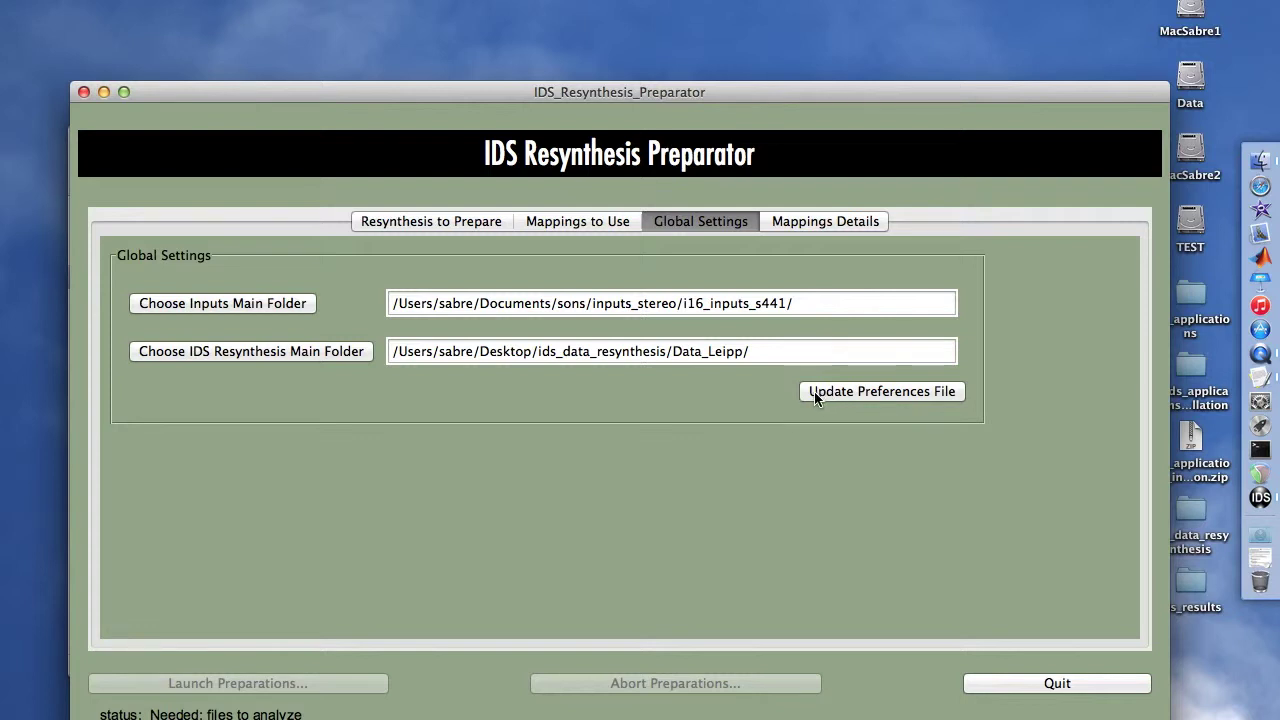
# - Change the default mapping for the 44100 Hz sampling frequency to Leipp and update the preferences file
pyautogui.click(570, 224)
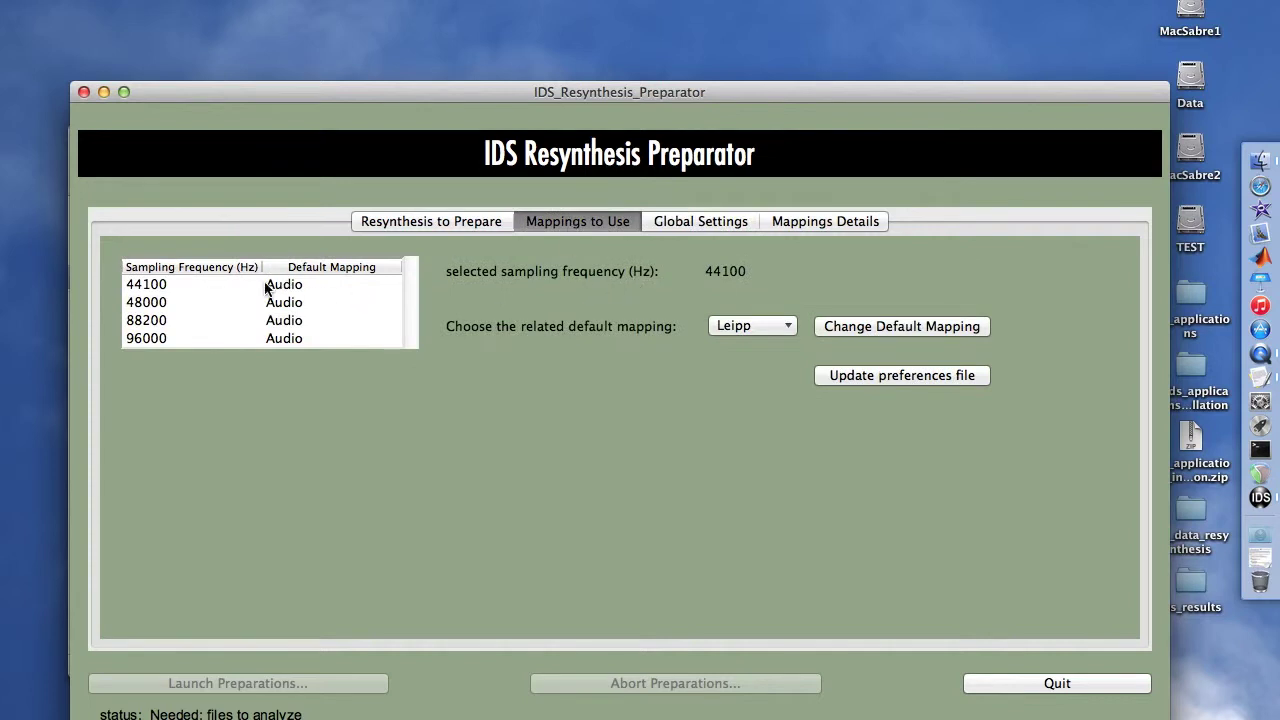
pyautogui.click(165, 287)
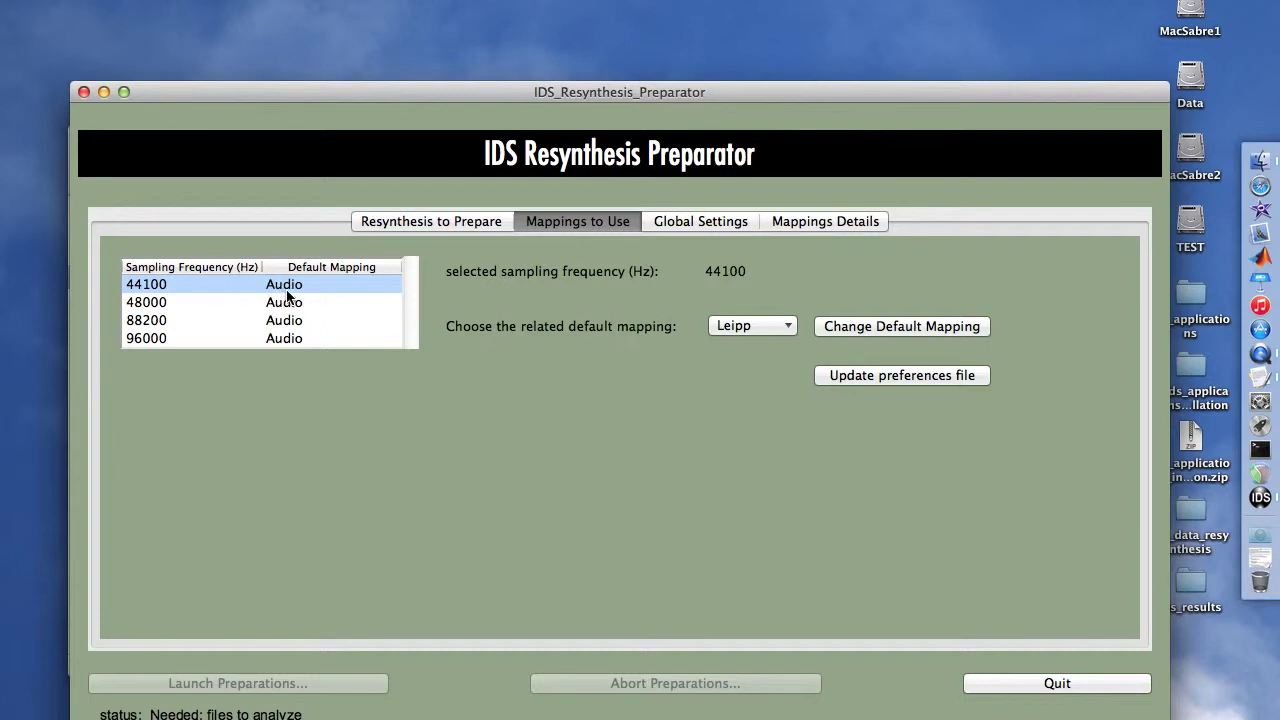
pyautogui.click(735, 326)
pyautogui.click(735, 349)
pyautogui.click(764, 326)
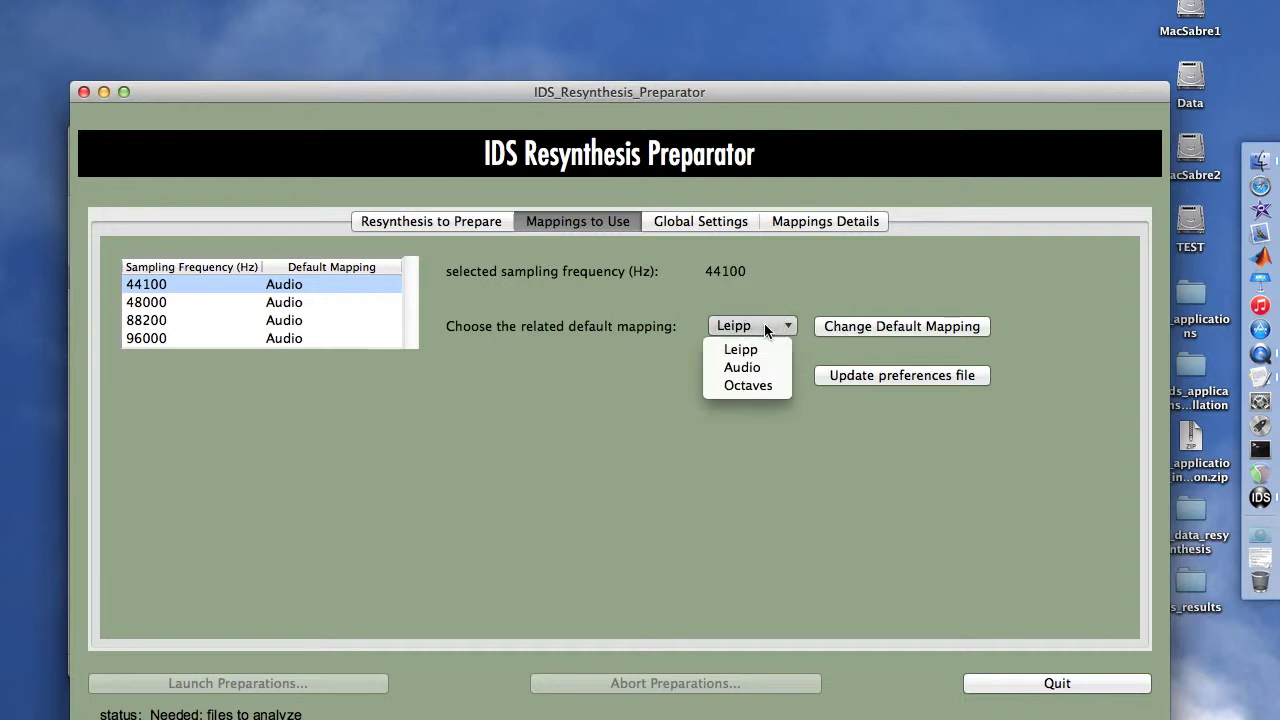
pyautogui.click(758, 351)
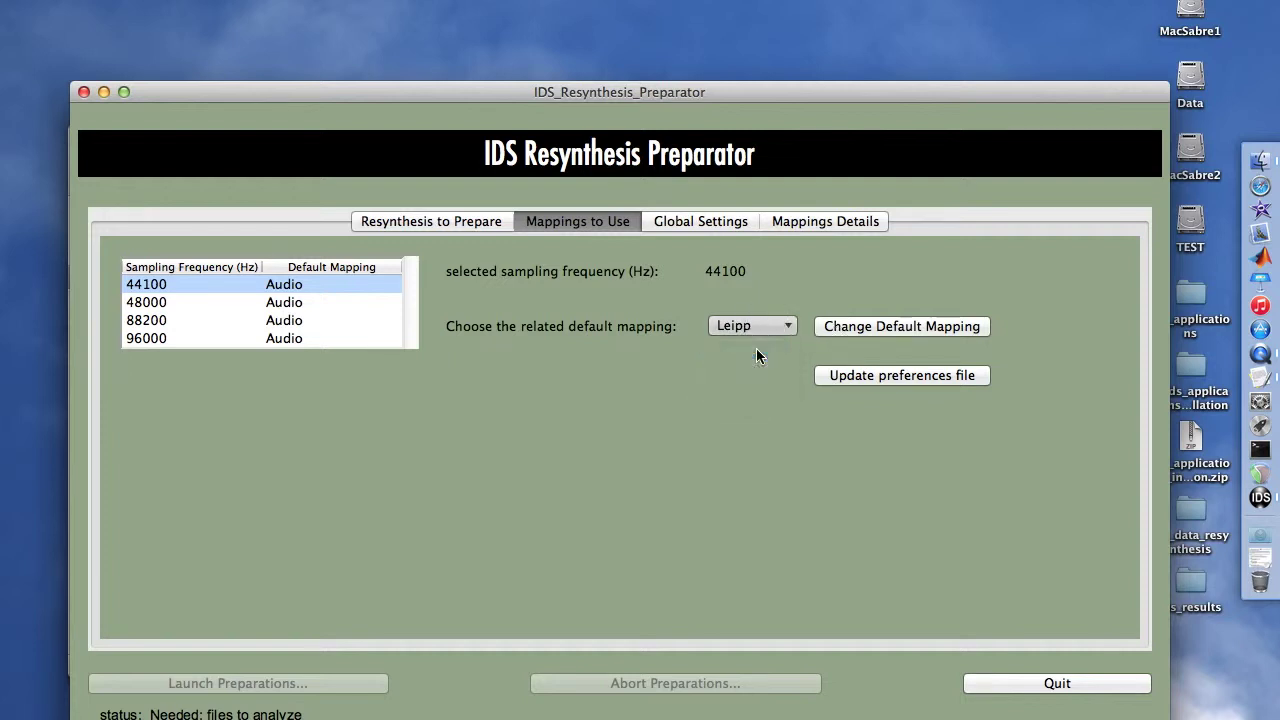
pyautogui.click(828, 328)
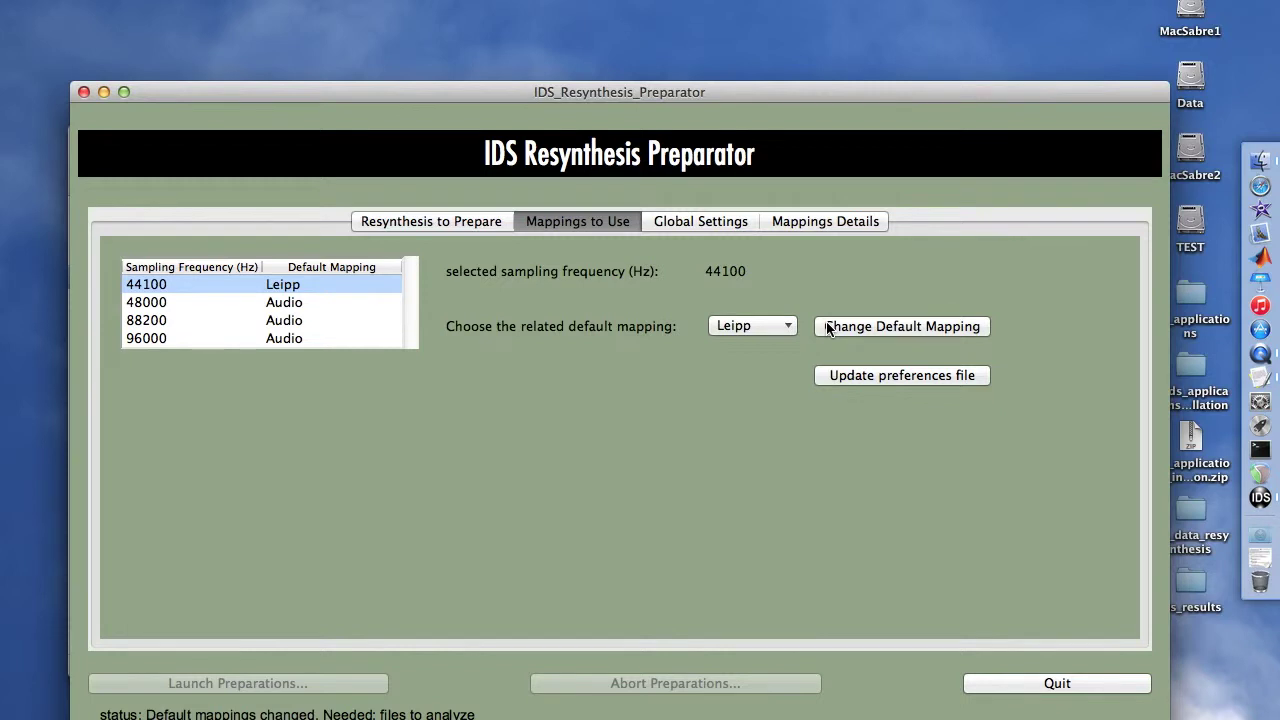
pyautogui.click(826, 378)
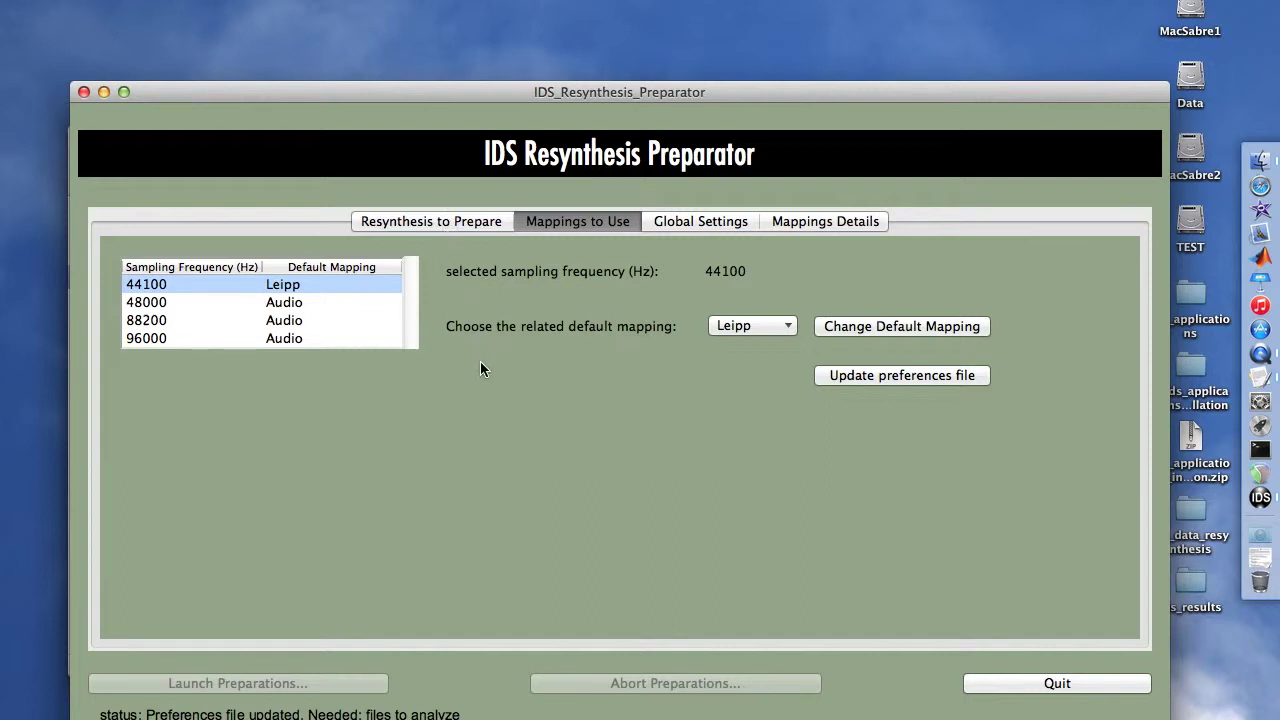
# - Add i16_anech_adult_female_speech_s441.wav, i16_anech_denon09_s441.wav and i16_Coltrane_s441.wav to the resyntheses to prepare
pyautogui.click(450, 226)
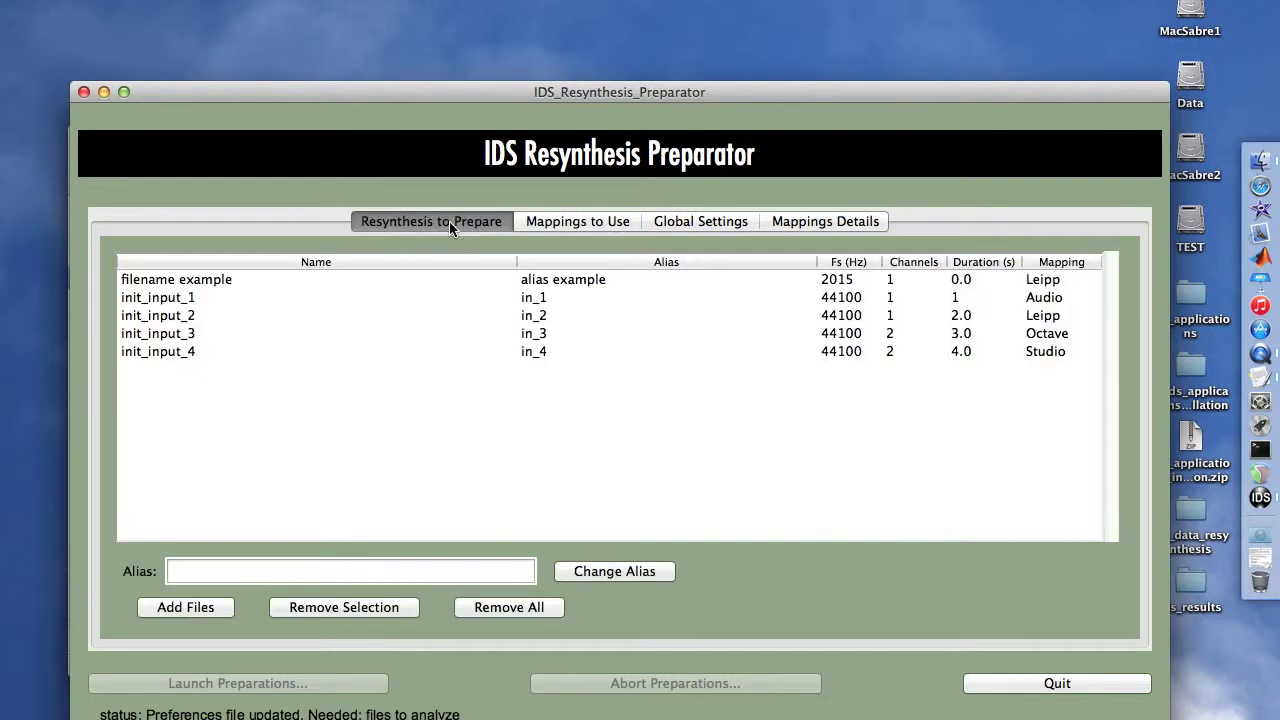
pyautogui.click(208, 608)
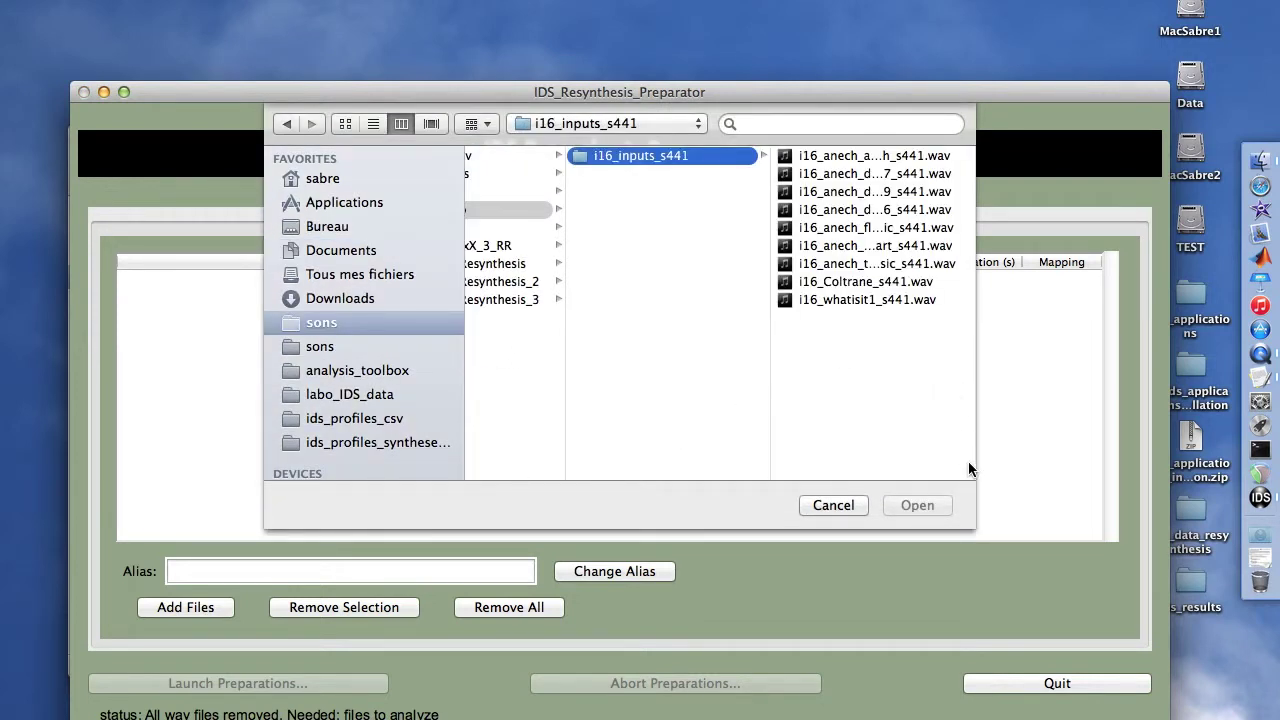
pyautogui.moveTo(976, 454); pyautogui.dragTo(1157, 429)
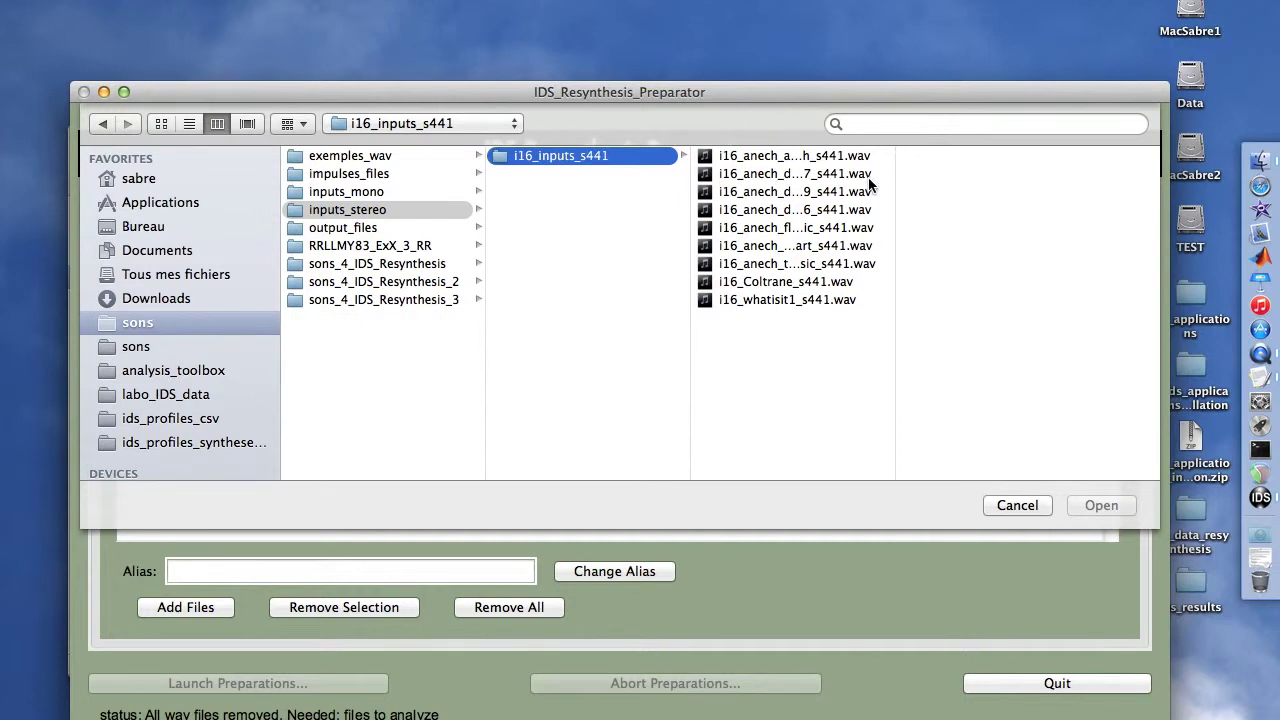
pyautogui.doubleClick(894, 181)
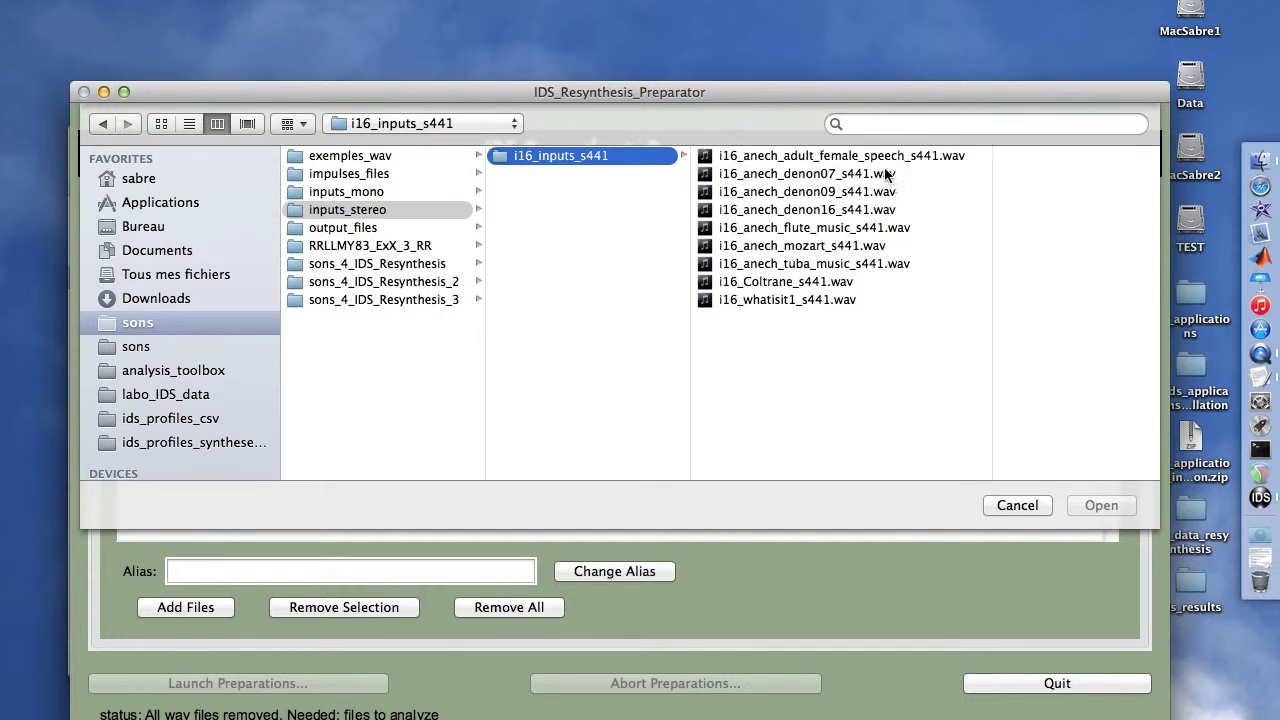
pyautogui.click(877, 158)
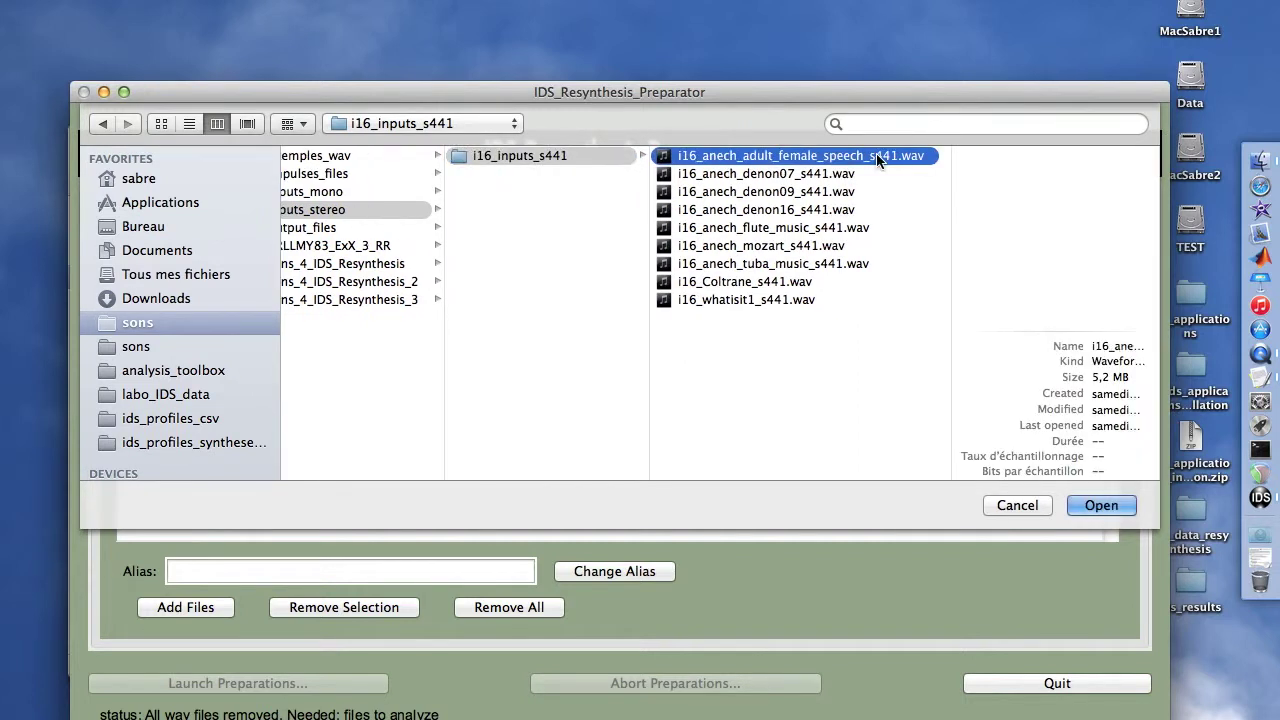
pyautogui.keyDown('super'); pyautogui.click(838, 193); pyautogui.keyUp('super')
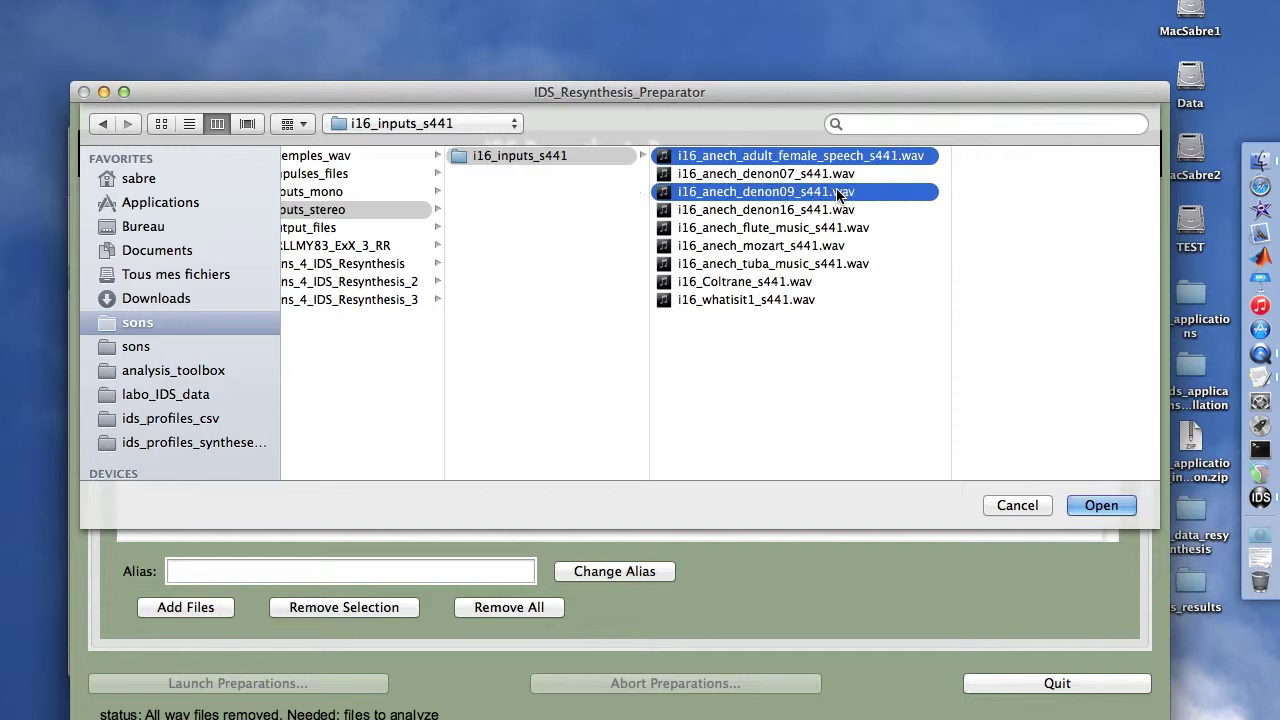
pyautogui.keyDown('super'); pyautogui.click(805, 283); pyautogui.keyUp('super')
pyautogui.press('Return')
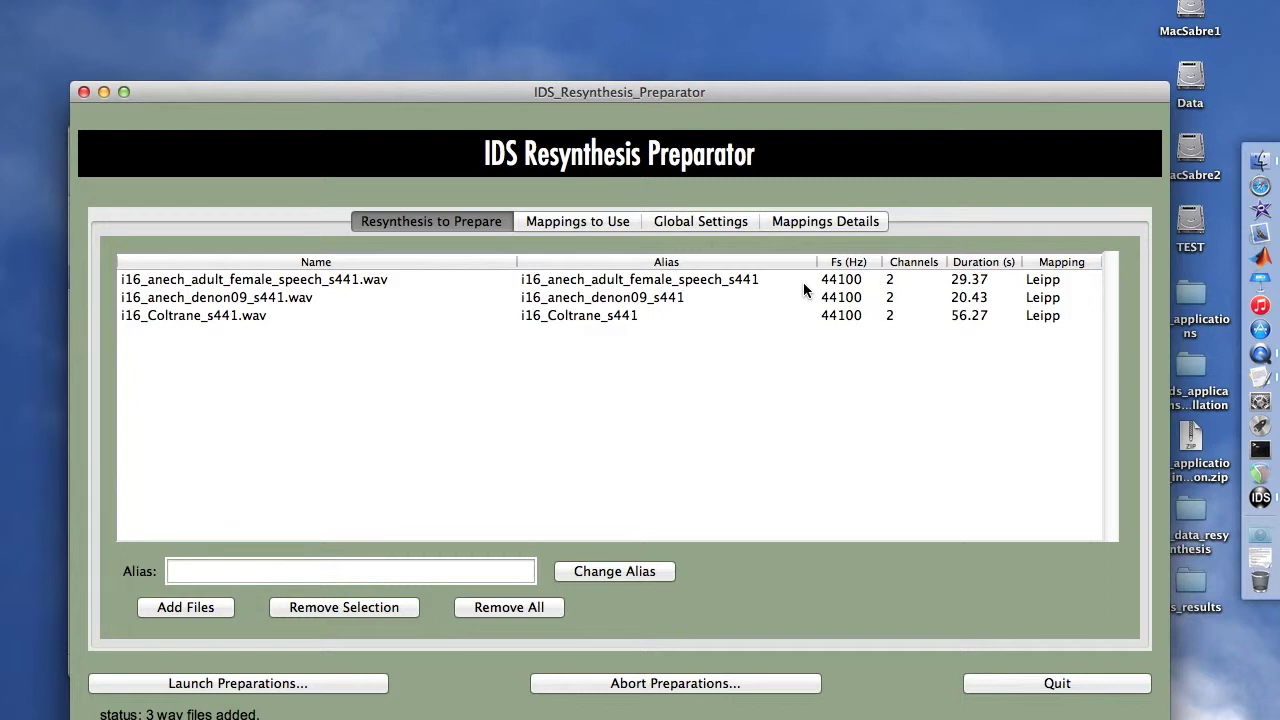
# - Change the alias of the adult female speech file to anech_adult_female_speech_s441
pyautogui.click(528, 280)
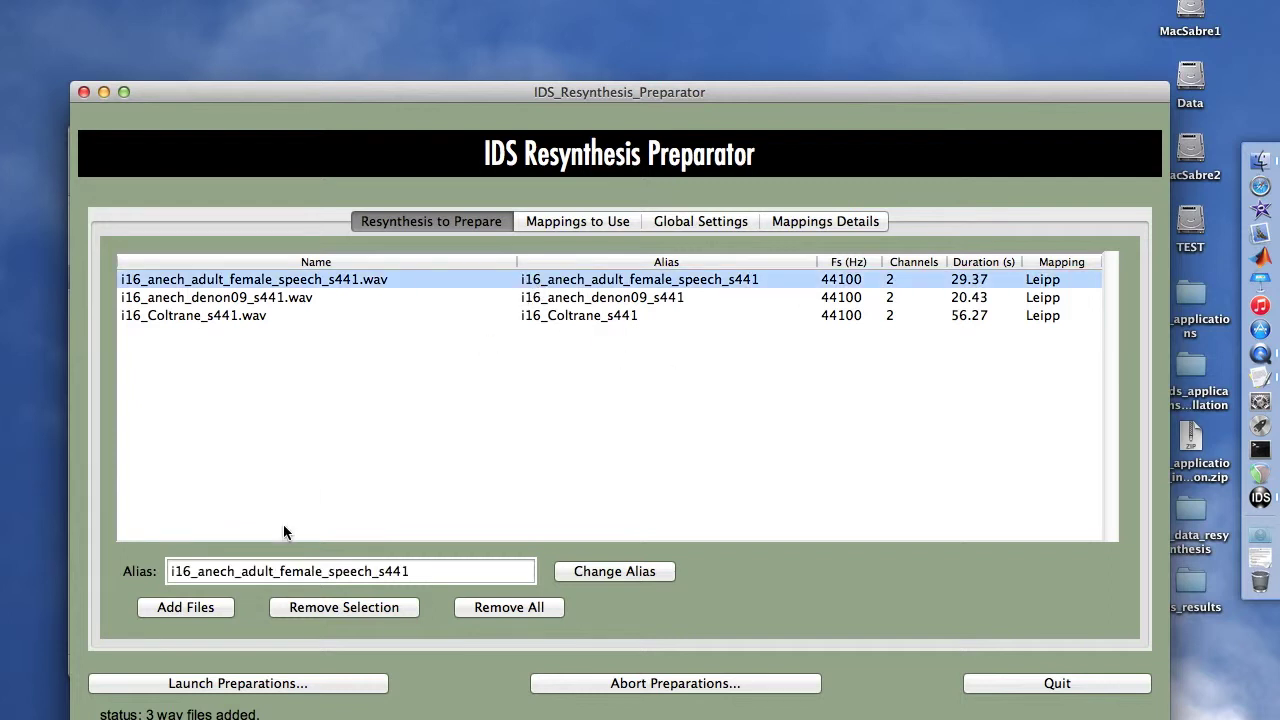
pyautogui.click(198, 572)
pyautogui.press('BackSpace')
pyautogui.press('BackSpace')
pyautogui.press('BackSpace')
pyautogui.press('BackSpace')
pyautogui.click(606, 571)
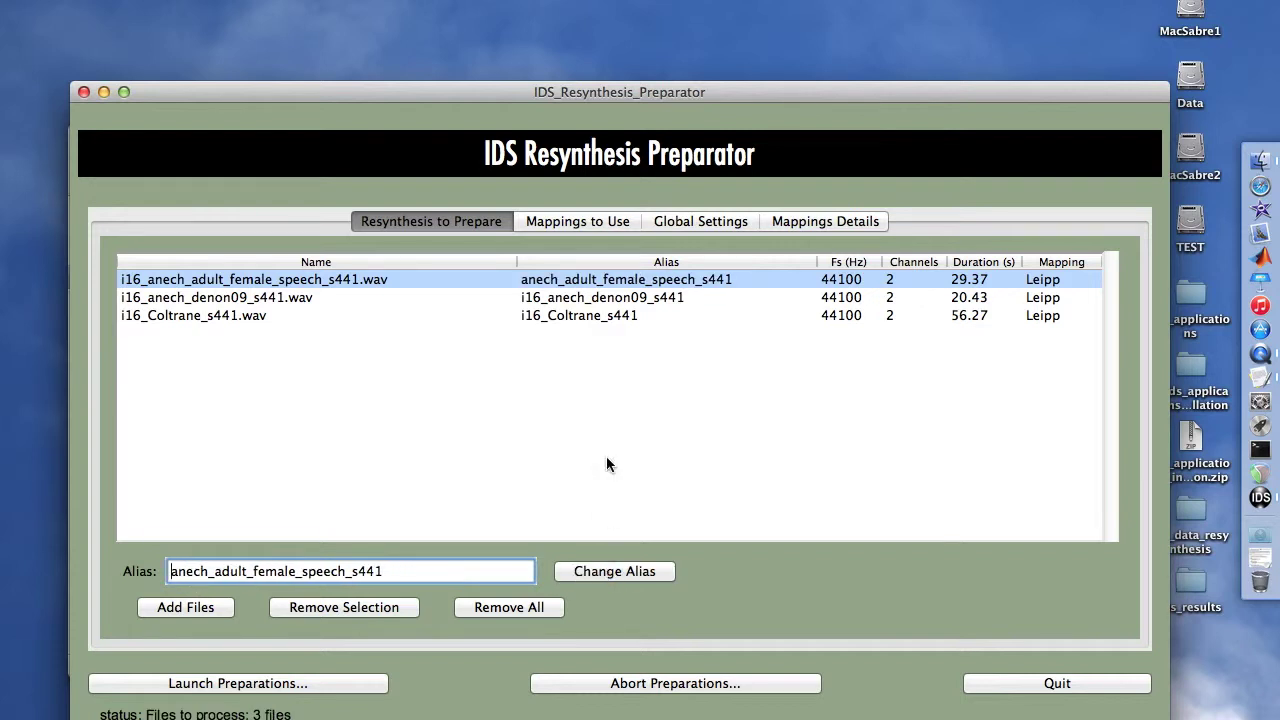
# - Change the alias of the denon09 file to anech_denon09_s441
pyautogui.click(590, 298)
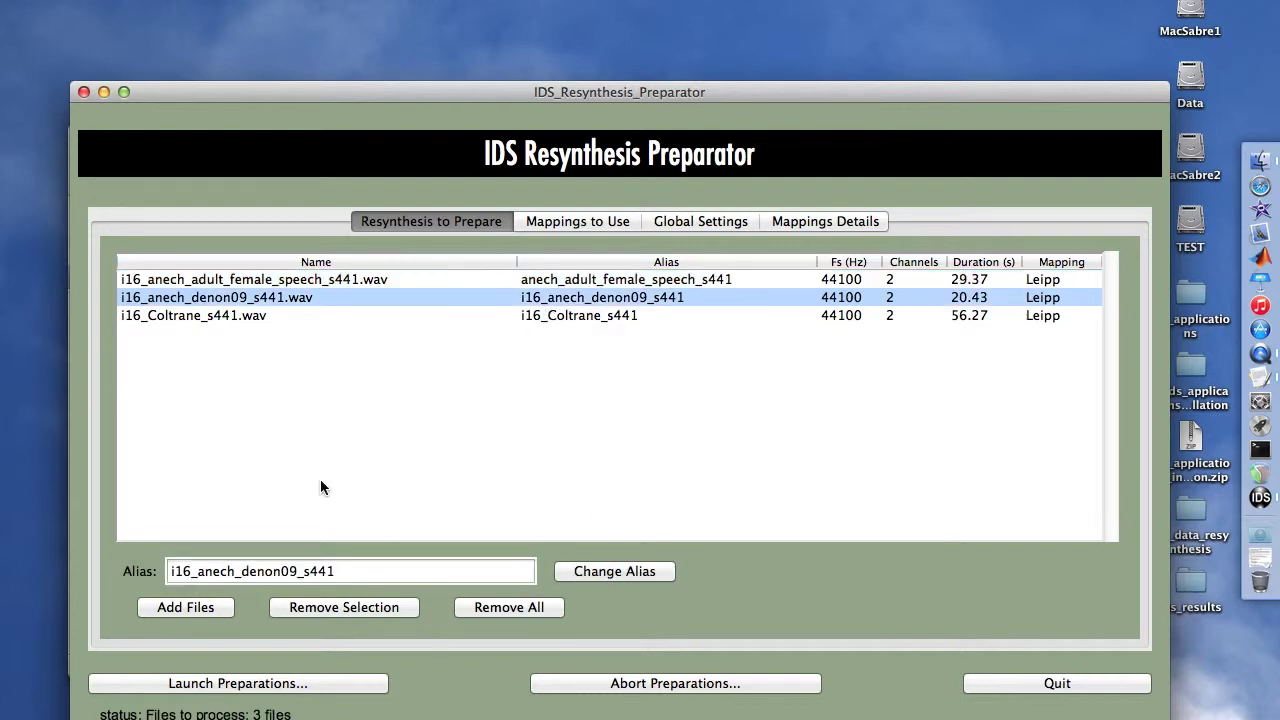
pyautogui.click(197, 573)
pyautogui.press('BackSpace')
pyautogui.press('BackSpace')
pyautogui.press('BackSpace')
pyautogui.press('BackSpace')
pyautogui.click(588, 572)
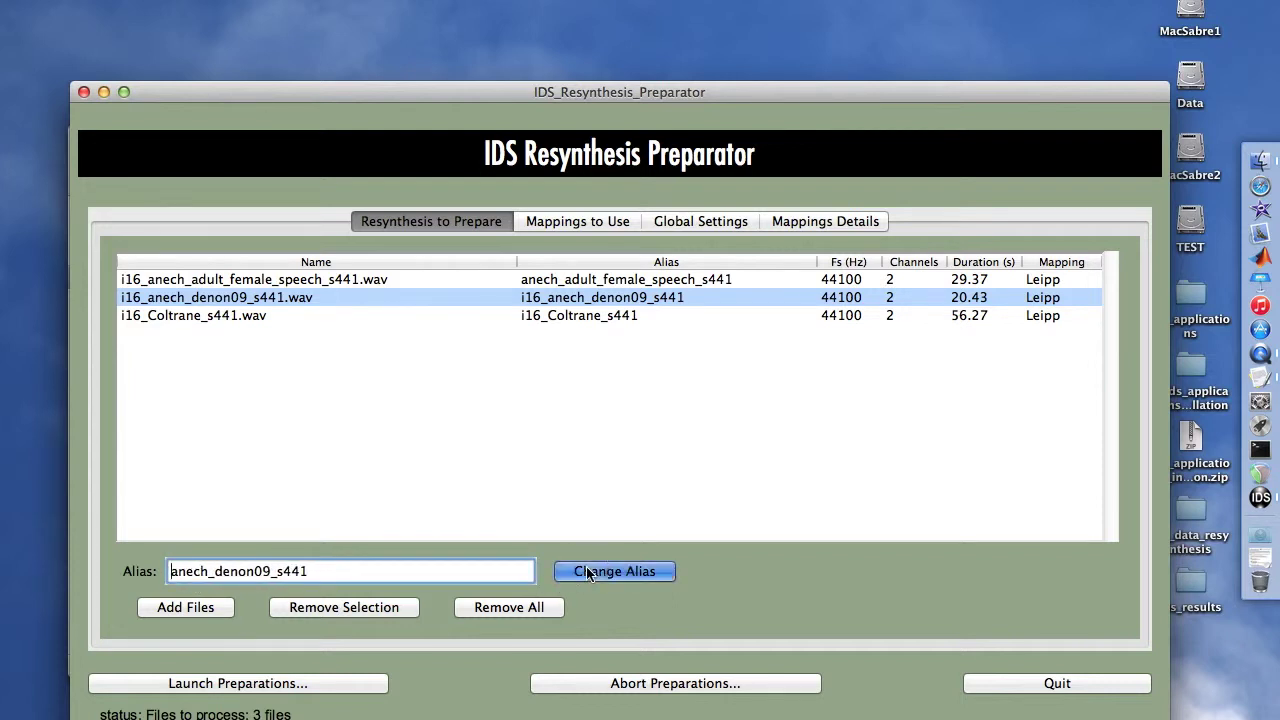
# - Change the alias of the Coltrane file to Coltrane_s441
pyautogui.click(603, 325)
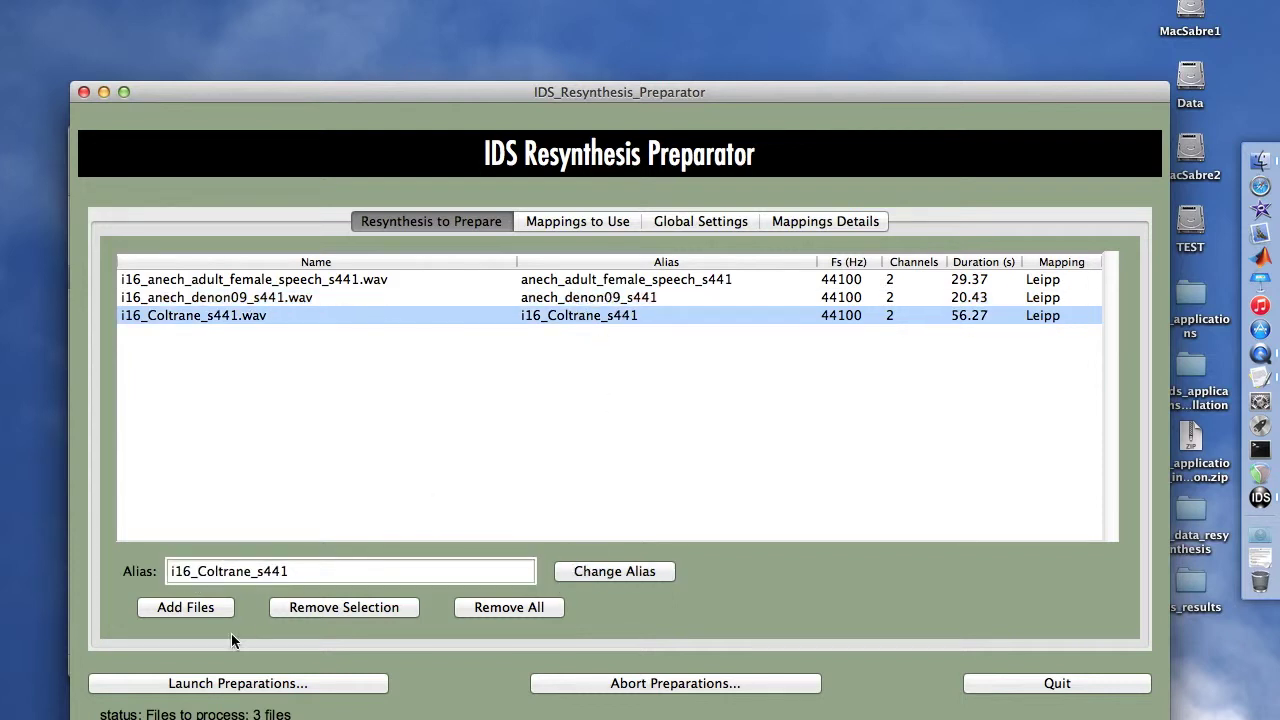
pyautogui.click(198, 575)
pyautogui.press('BackSpace')
pyautogui.press('BackSpace')
pyautogui.press('BackSpace')
pyautogui.press('BackSpace')
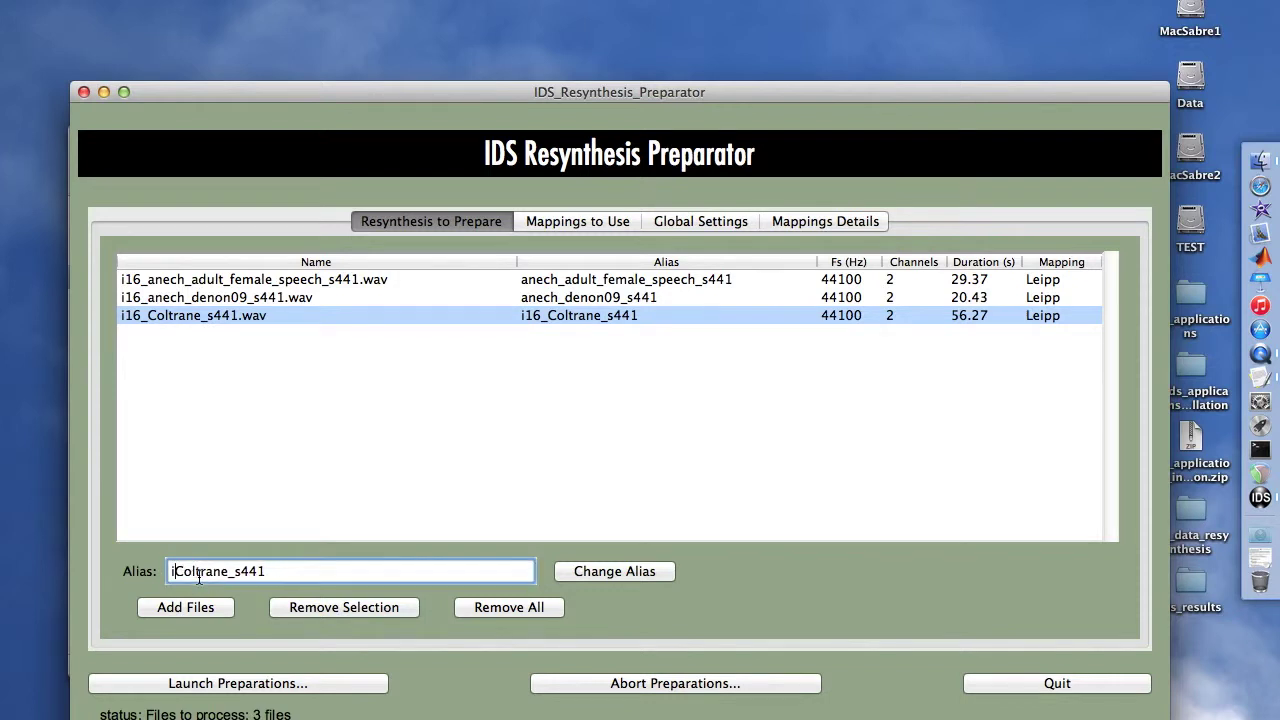
pyautogui.click(578, 572)
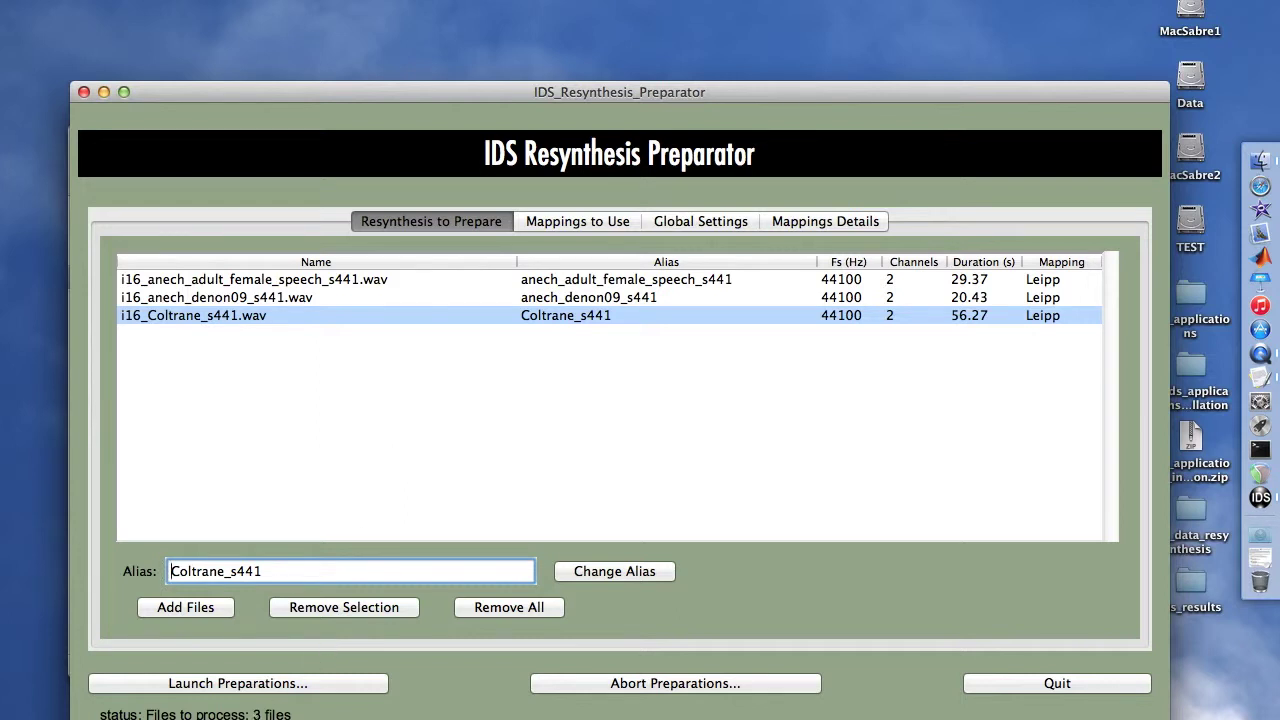
# - Launch the resynthesis preparations for the three listed wav files
pyautogui.click(170, 684)
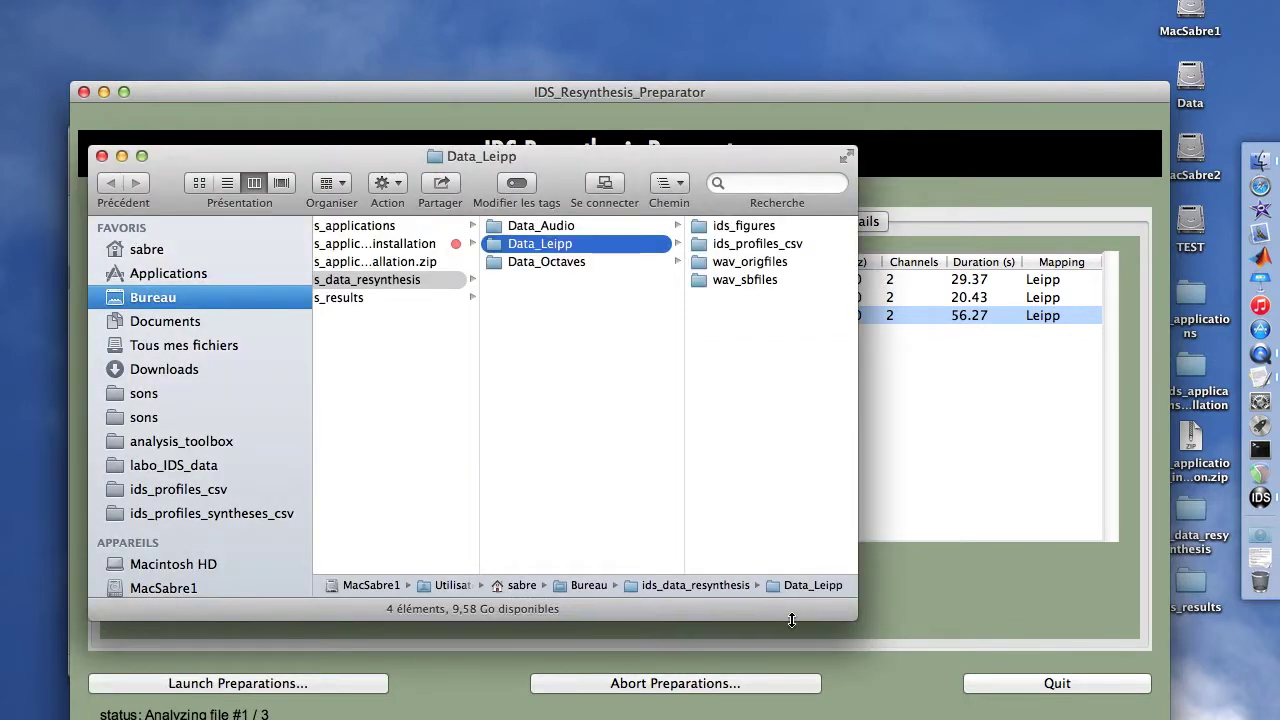
# - In Finder, widen the window and browse the Data_Audio, Data_Leipp and Data_Octaves folders inside ids_data_resynthesis
pyautogui.moveTo(857, 619); pyautogui.dragTo(1179, 632)
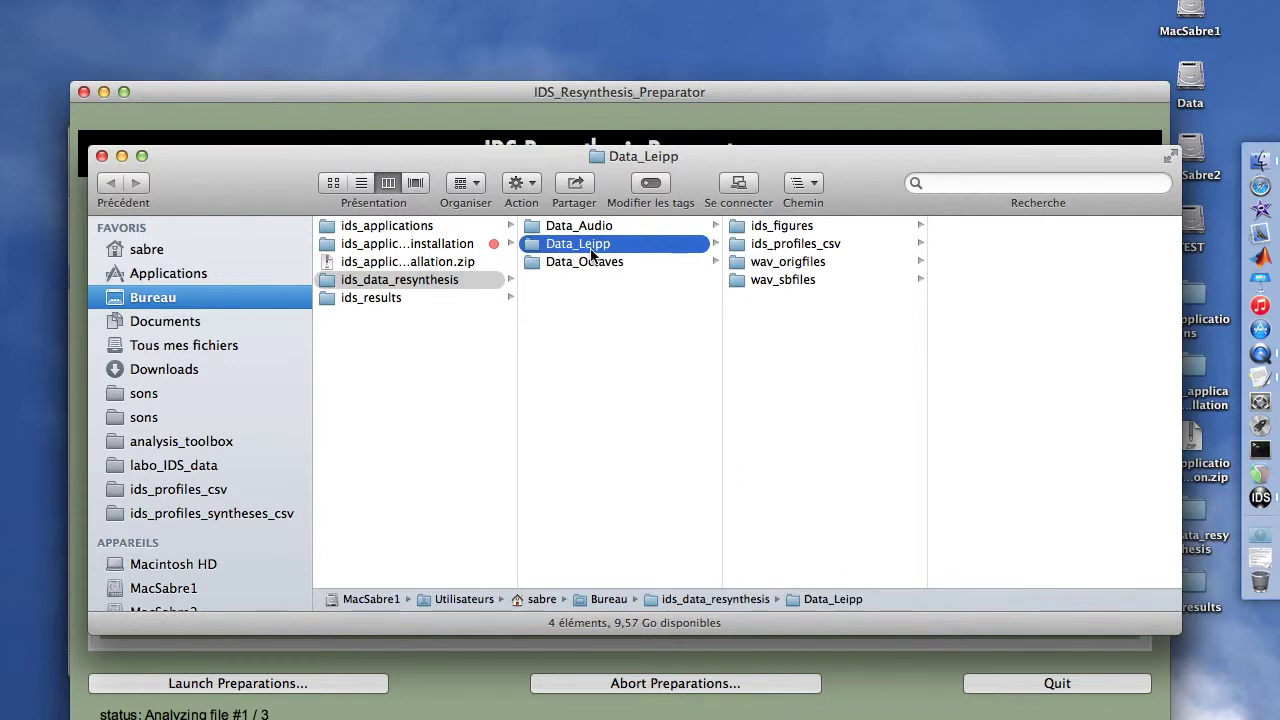
pyautogui.press('Up')
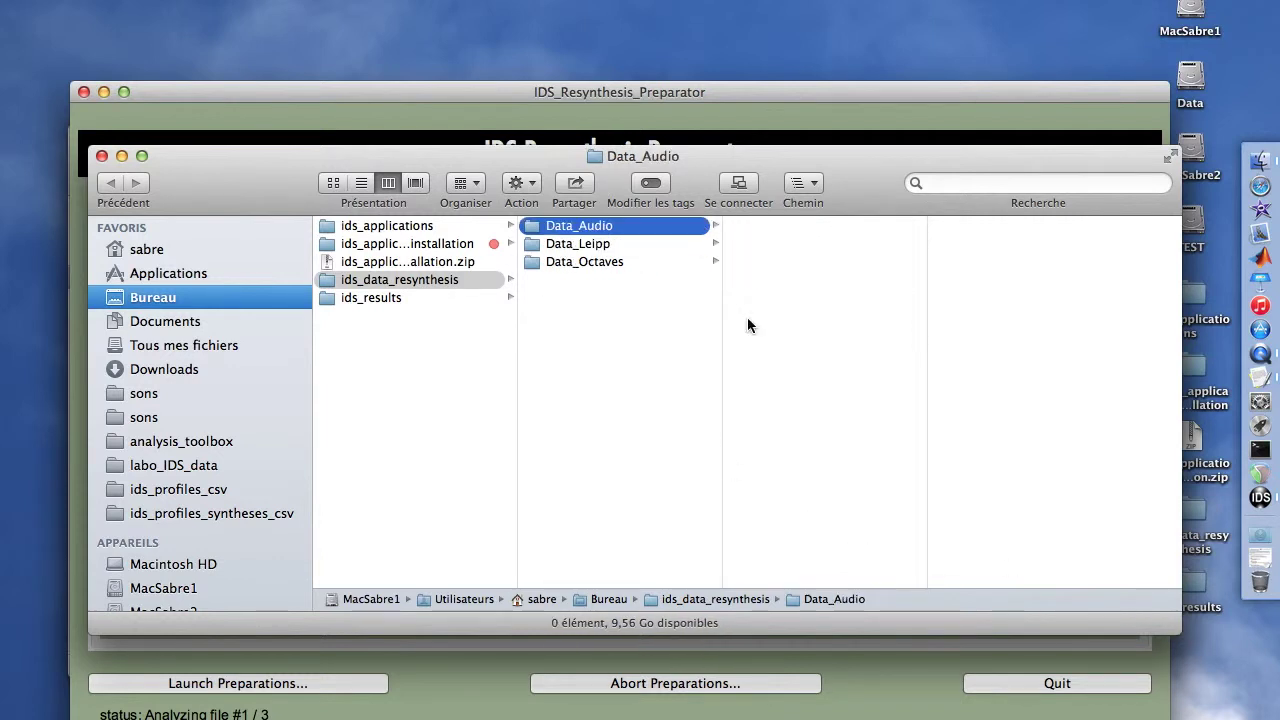
pyautogui.press('Down')
pyautogui.press('Down')
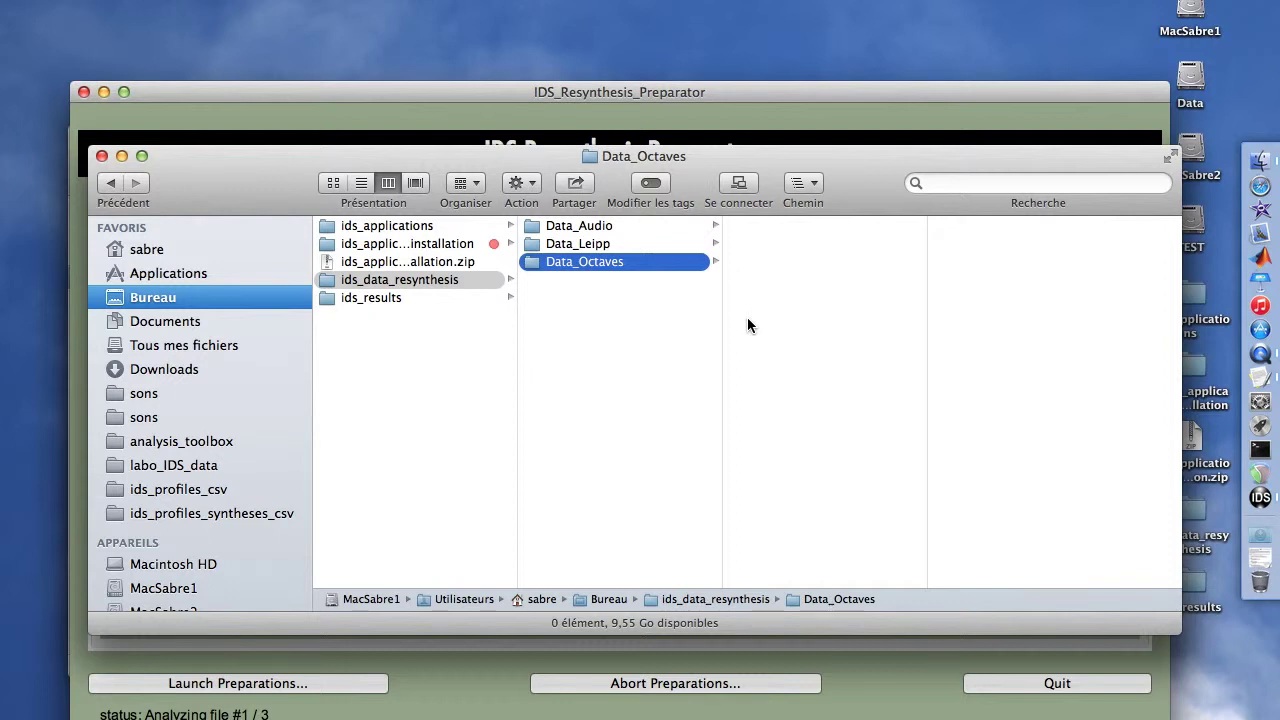
pyautogui.press('Up')
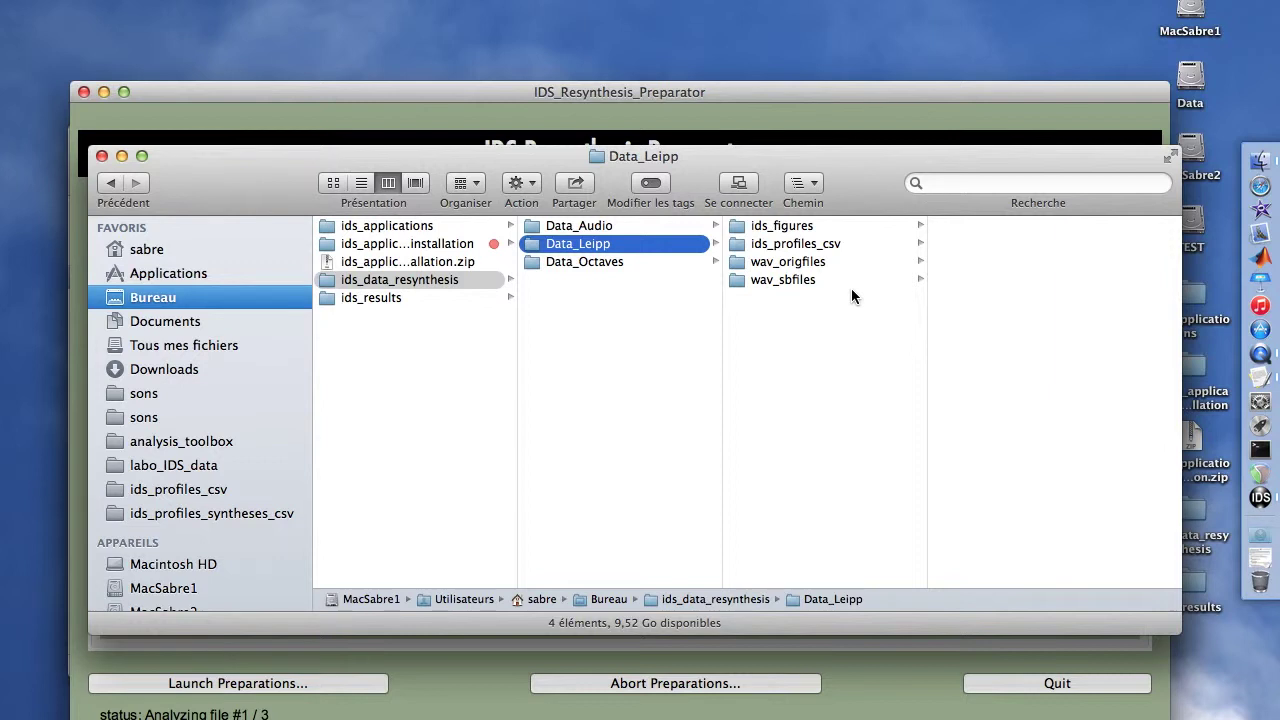
# - Examine the ids_profiles_csv and wav_origfiles subfolders of Data_Leipp, making room to read the full file names
pyautogui.press('Right')
pyautogui.press('Down')
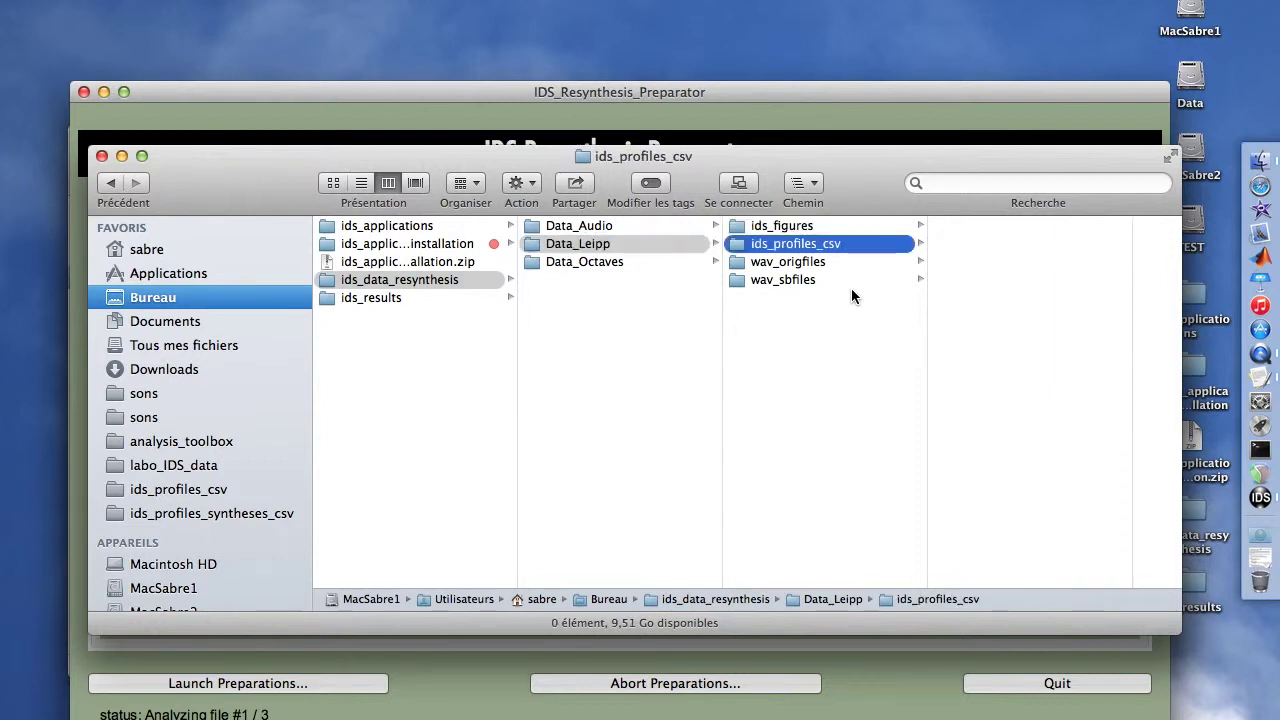
pyautogui.press('Down')
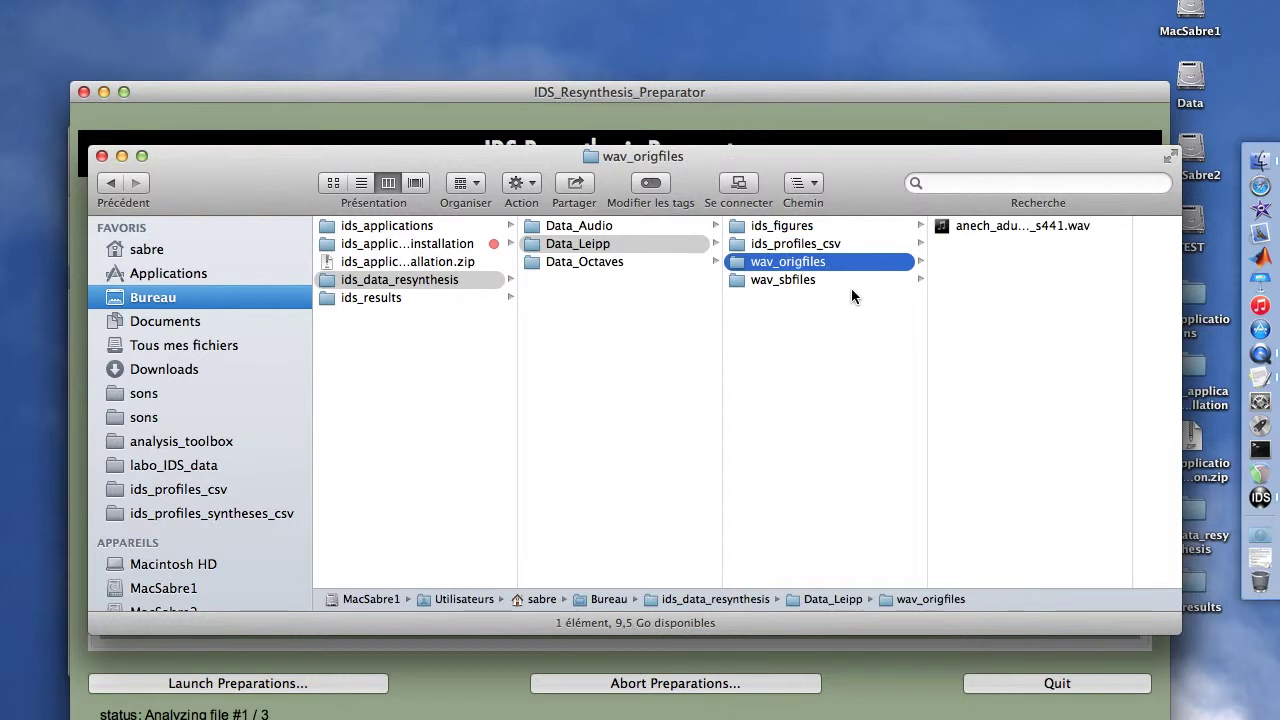
pyautogui.press('Up')
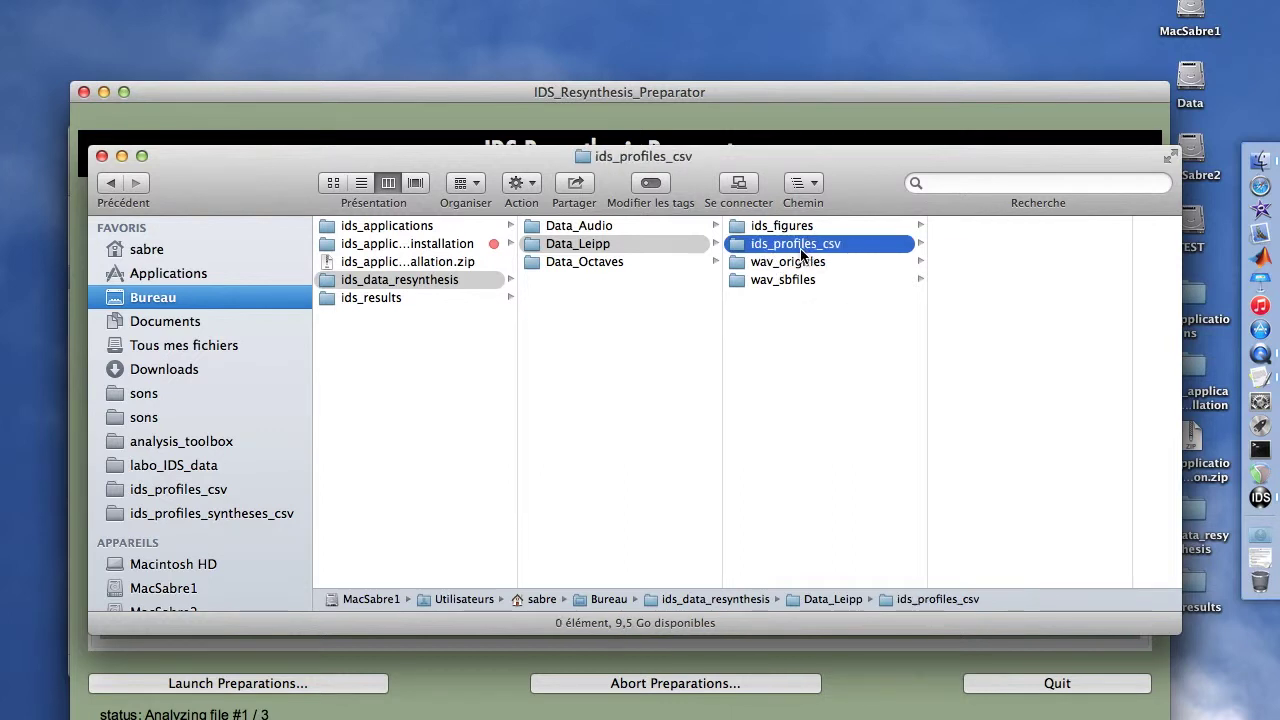
pyautogui.press('Down')
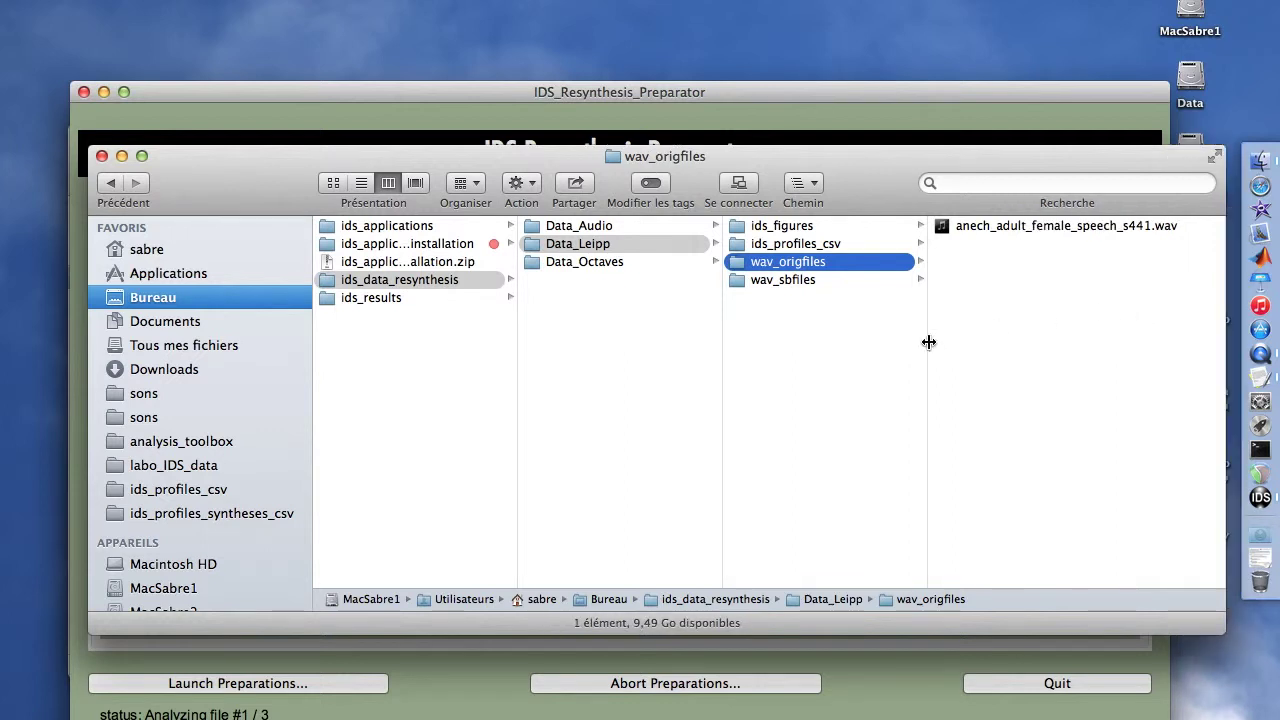
pyautogui.press('Up')
pyautogui.press('Down')
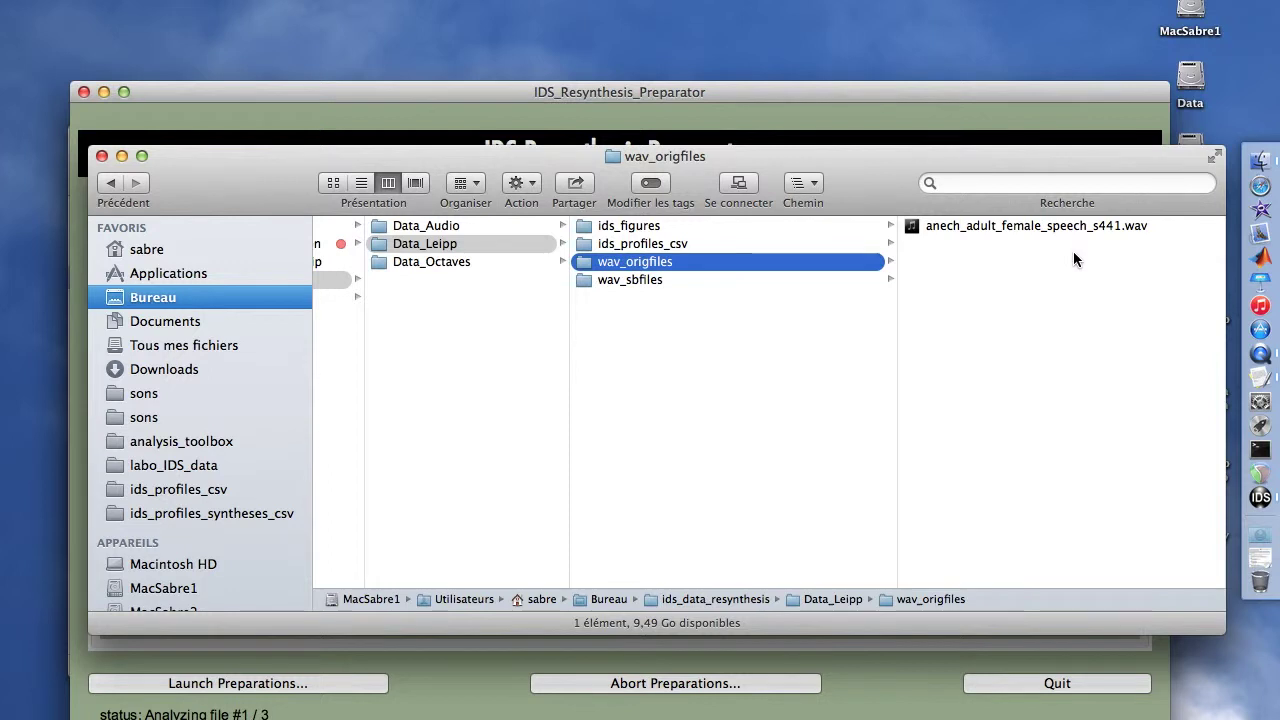
# - Compare the wav files in wav_origfiles with the preparator's file list and check the sub-band files in wav_sbfiles
pyautogui.moveTo(966, 167); pyautogui.dragTo(930, 377)
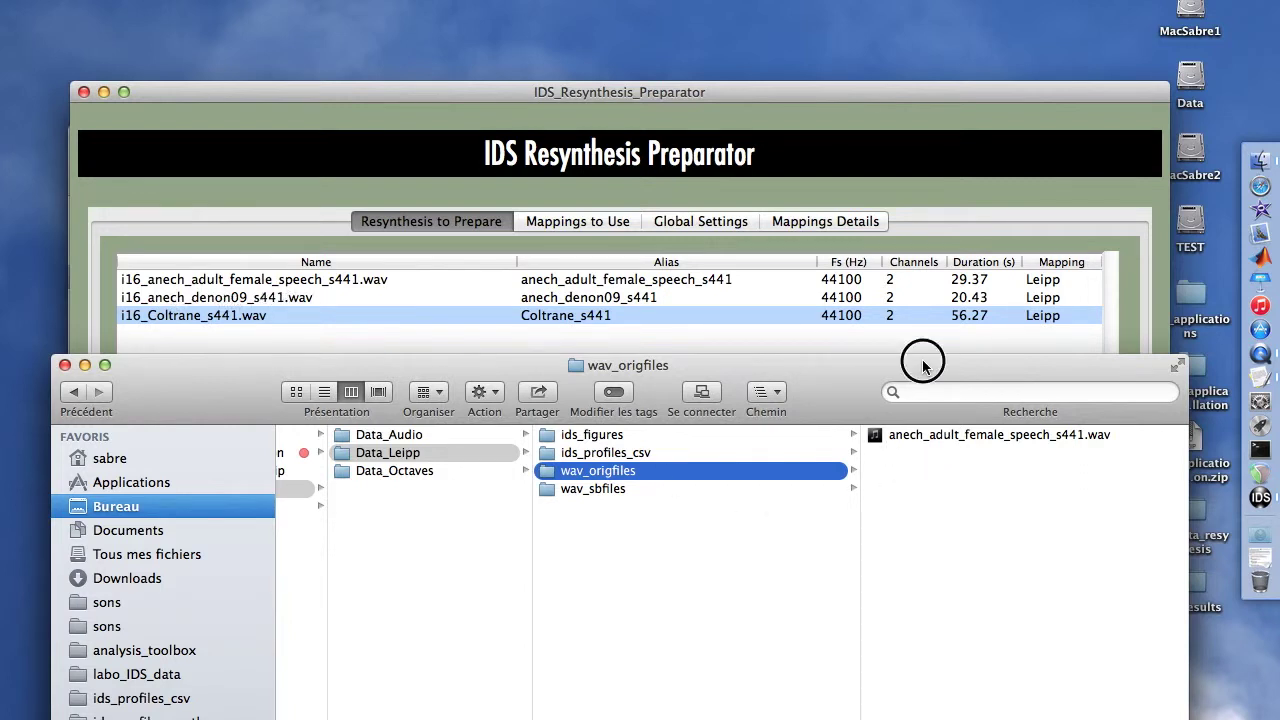
pyautogui.moveTo(923, 367); pyautogui.dragTo(946, 142)
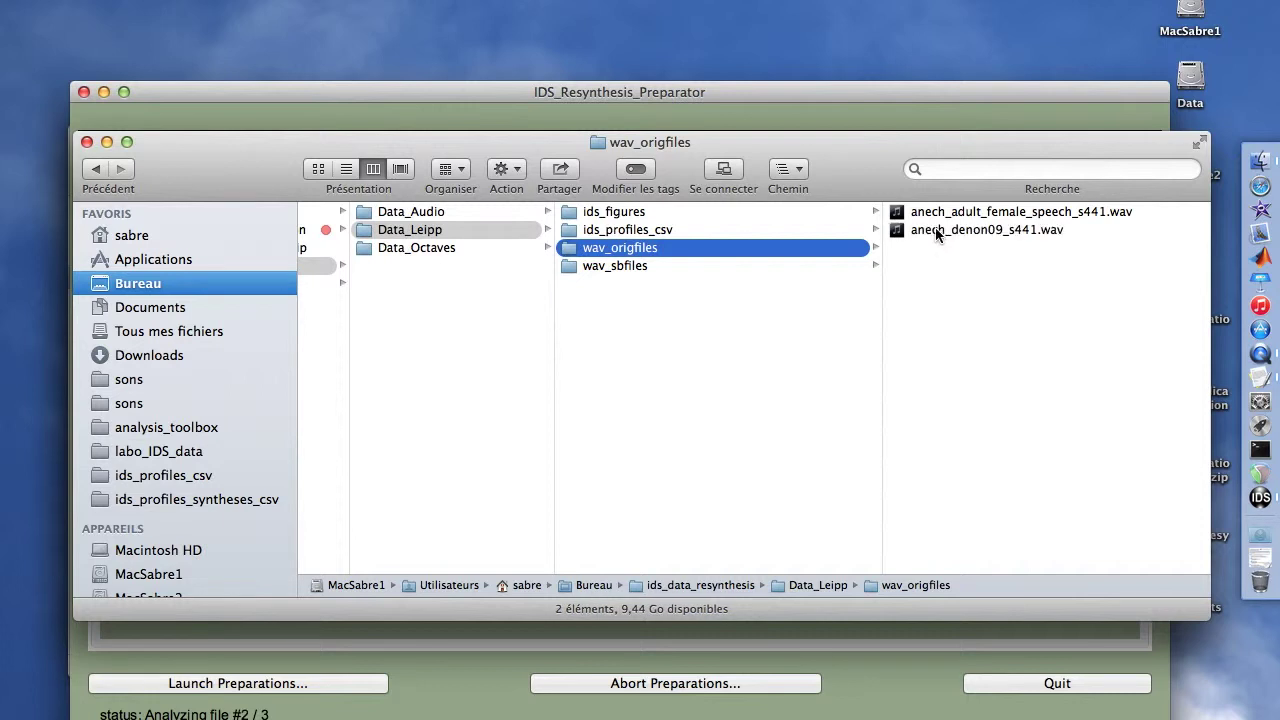
pyautogui.press('Down')
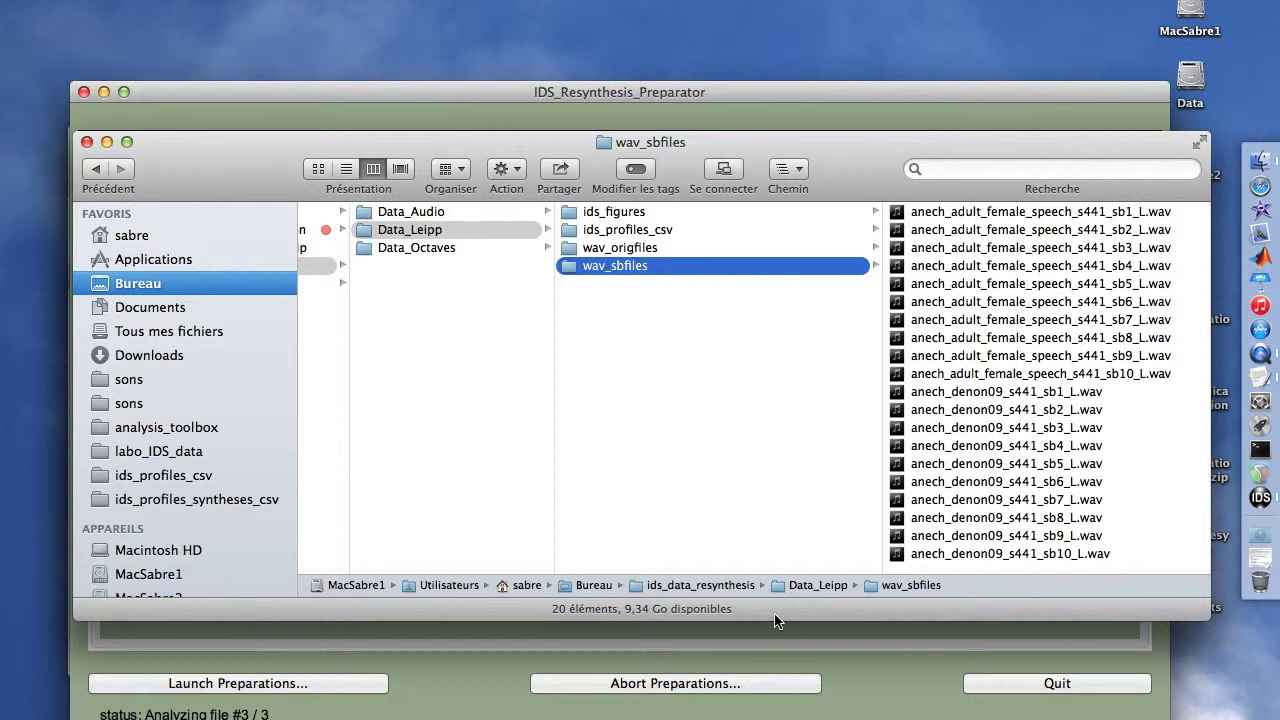
pyautogui.click(622, 248)
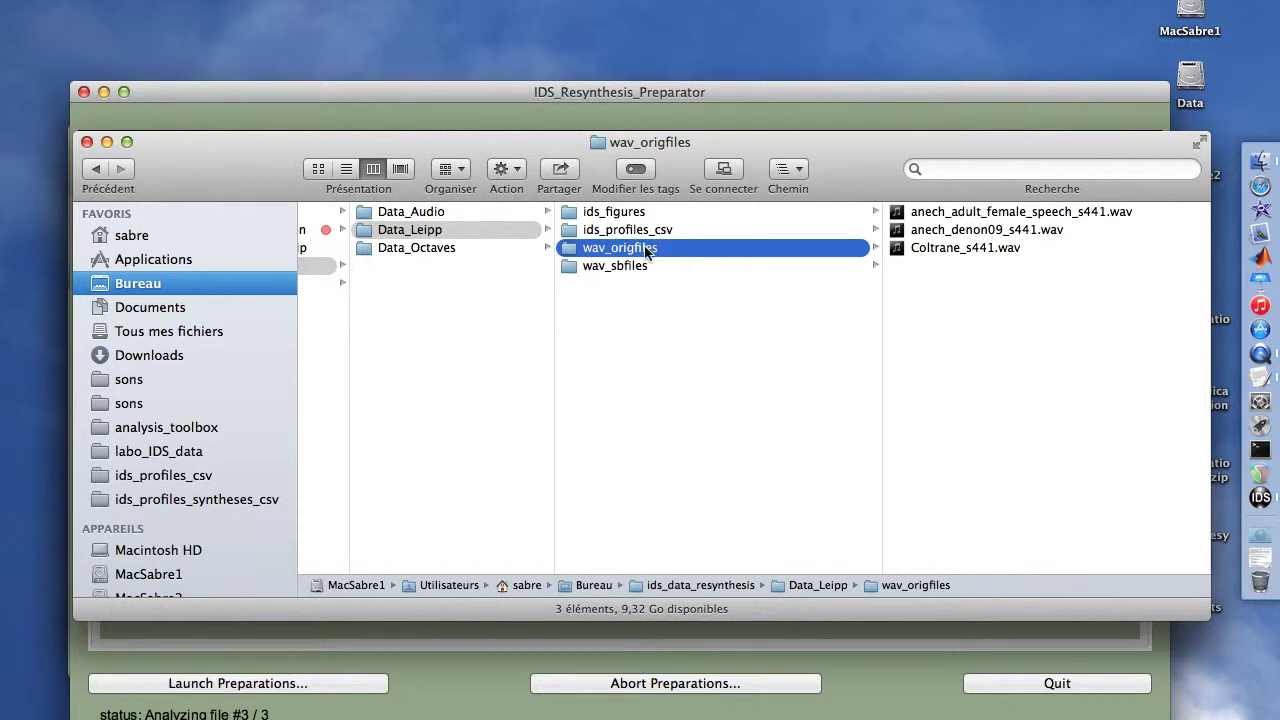
# - Preview the adult female speech profile in the ids_profiles_csv folder, including its sub-band relative energies
pyautogui.click(617, 231)
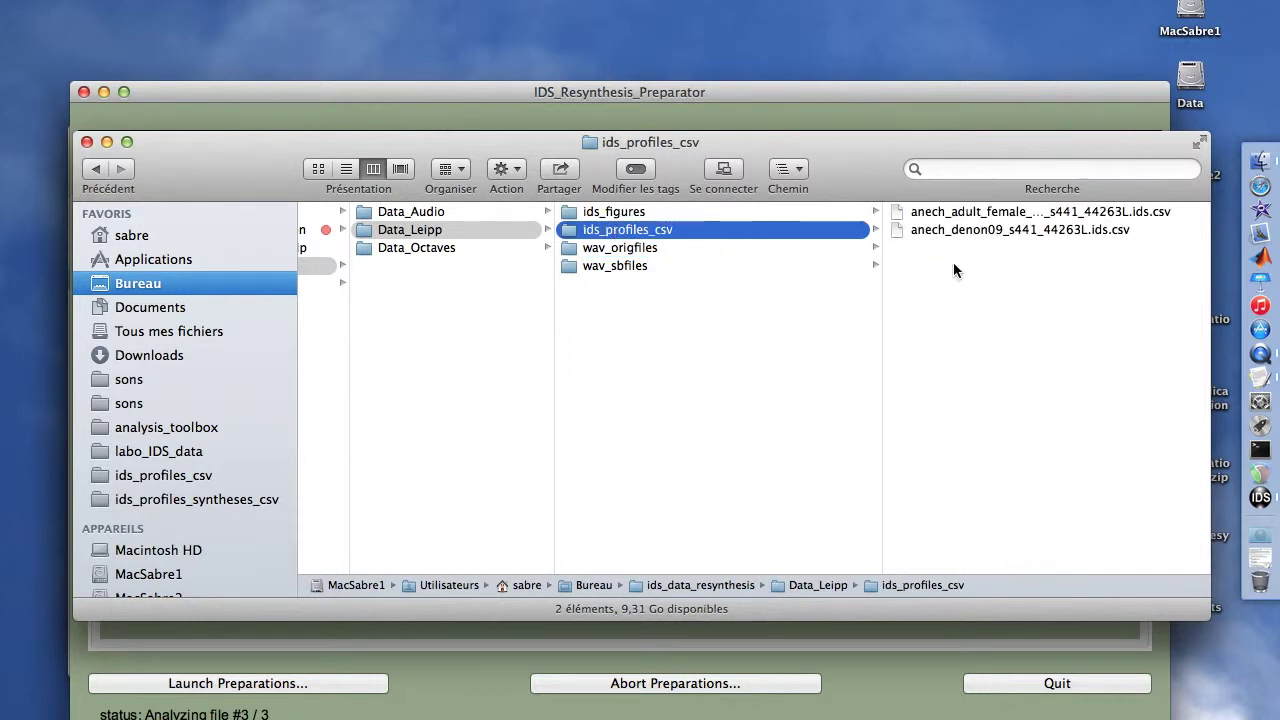
pyautogui.press('Right')
pyautogui.press('space')
pyautogui.press('Down')
pyautogui.press('Up')
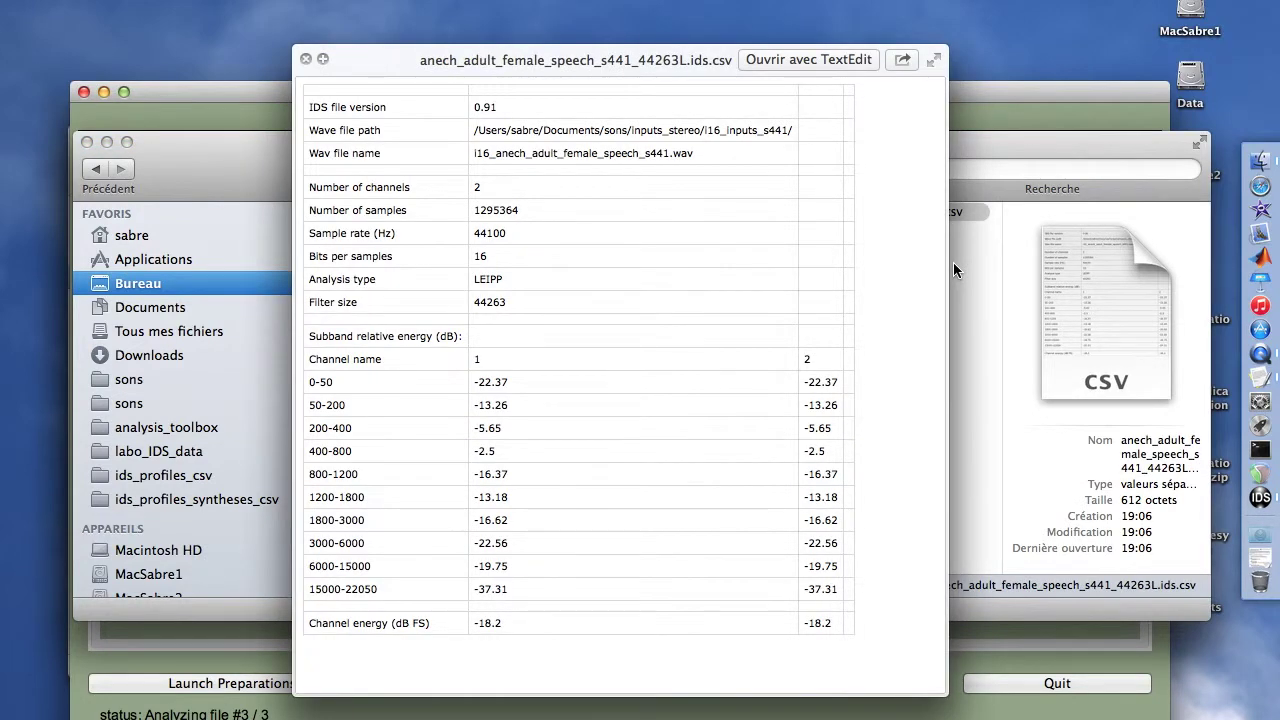
pyautogui.press('space')
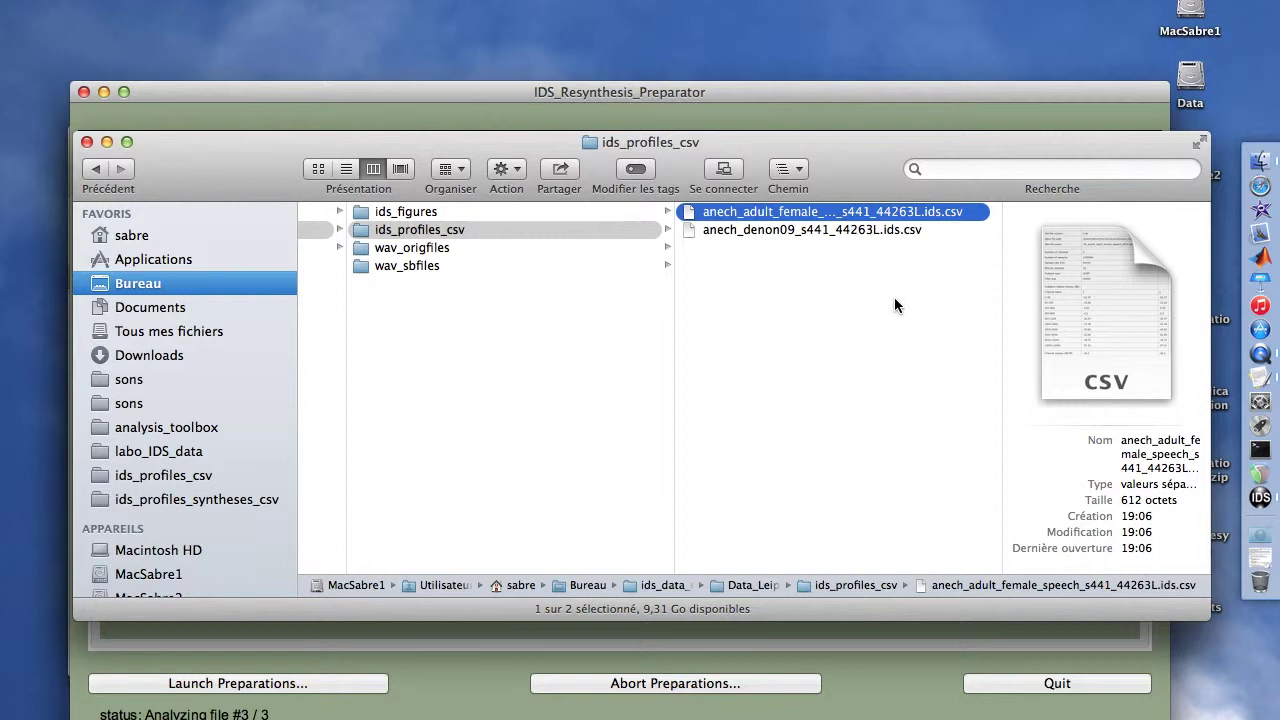
# - Preview the IDS profile figures of the adult female speech and denon09 files in the ids_figures folder
pyautogui.press('Left')
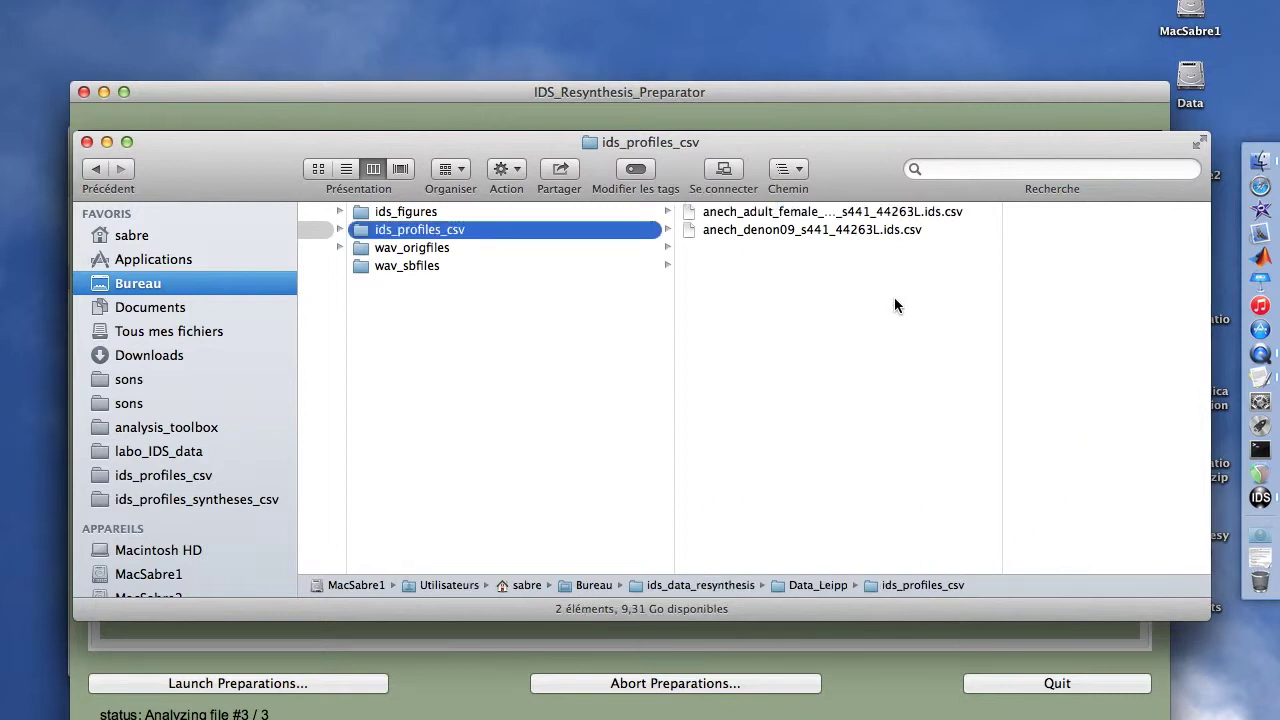
pyautogui.press('Up')
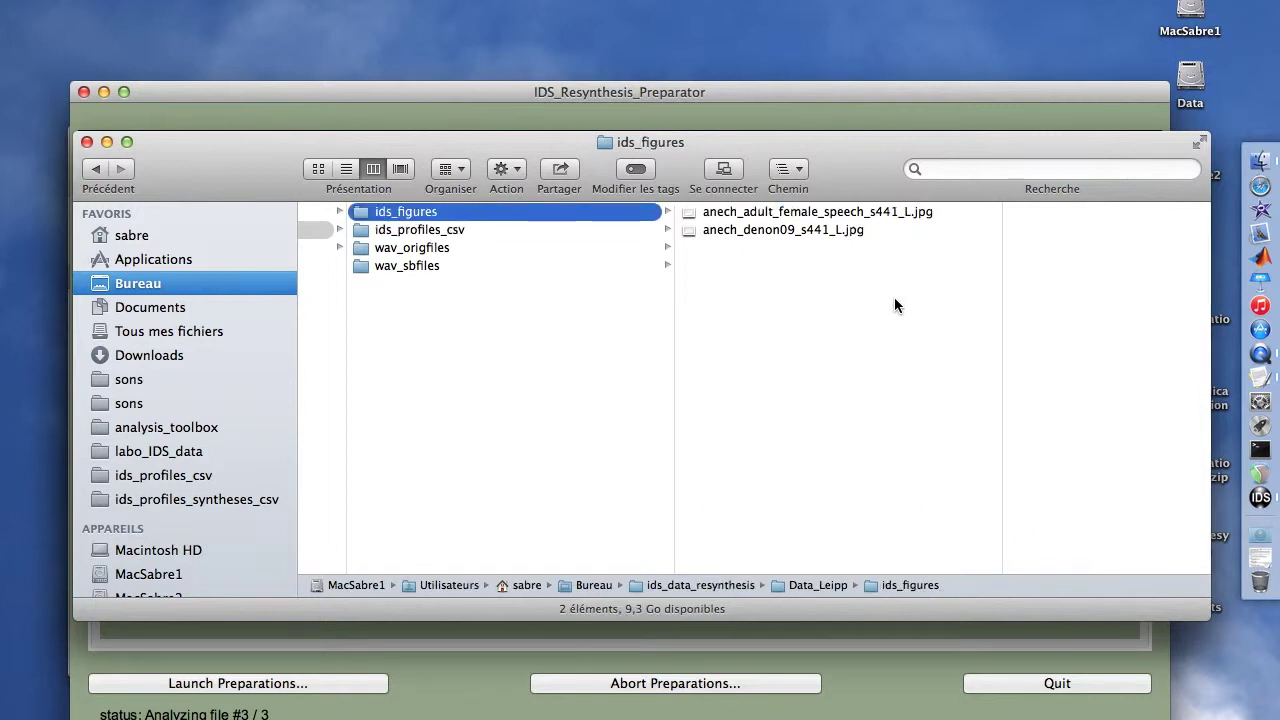
pyautogui.press('Right')
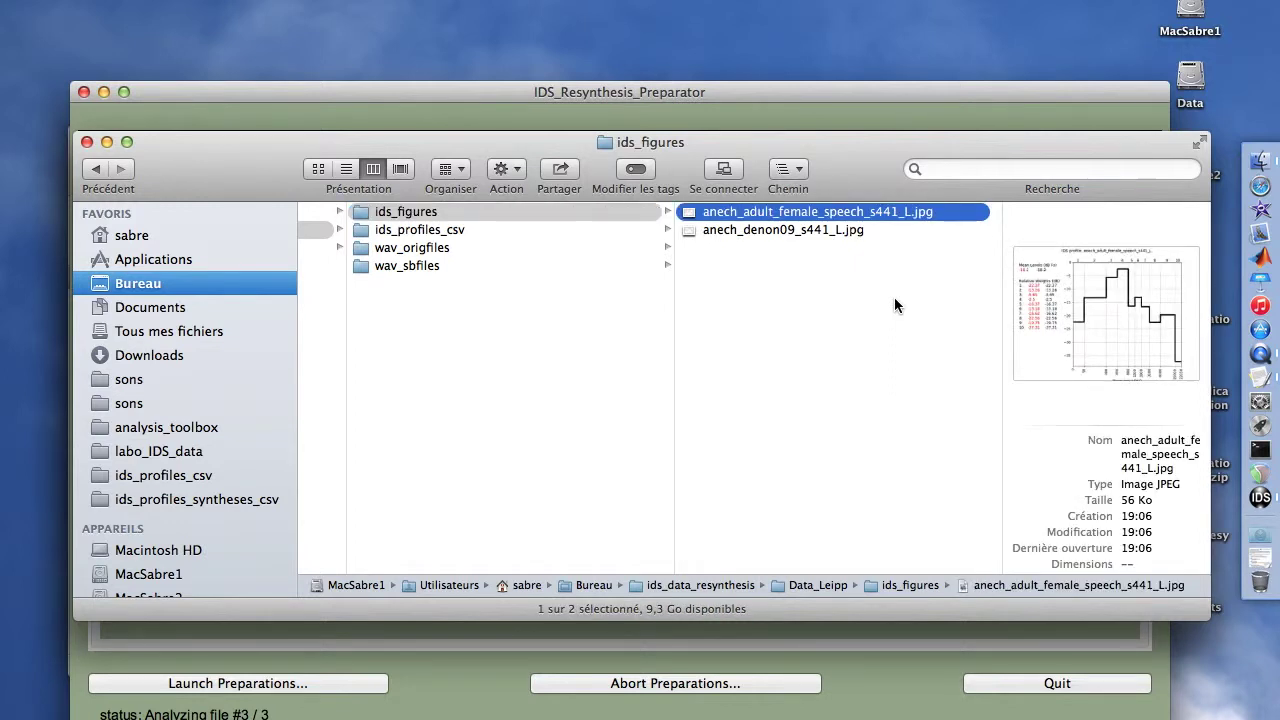
pyautogui.press('space')
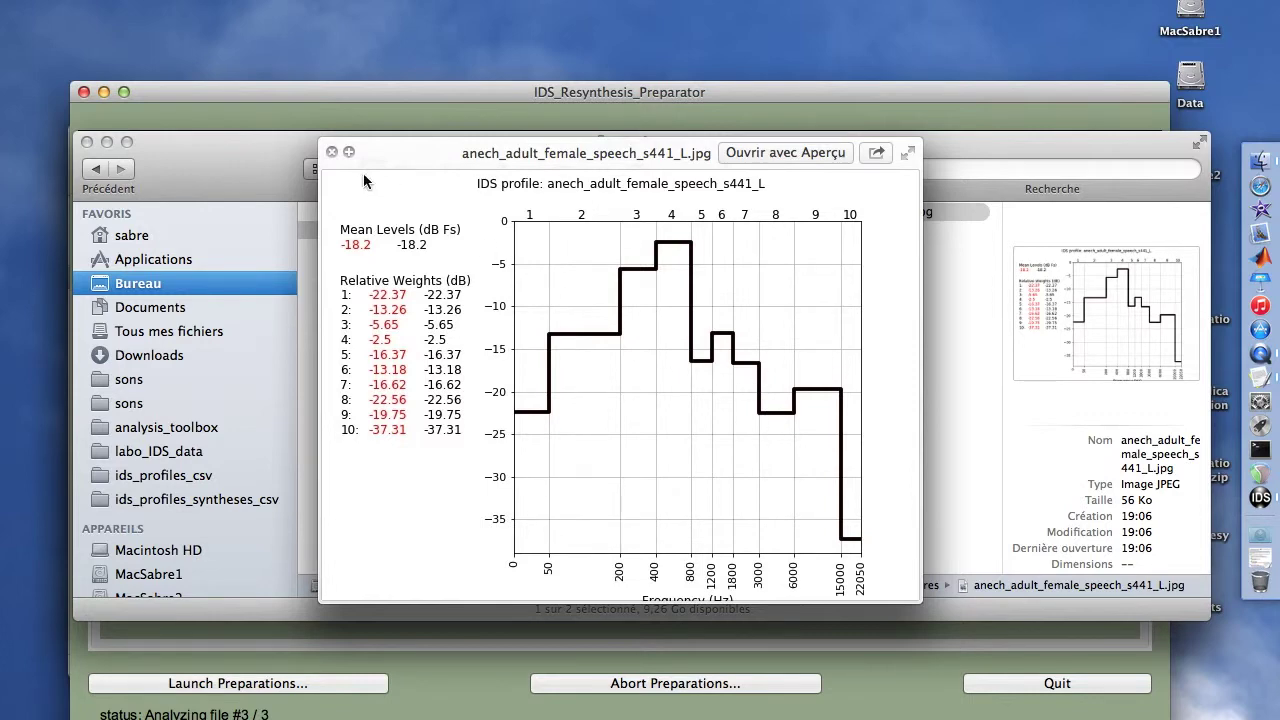
pyautogui.press('Down')
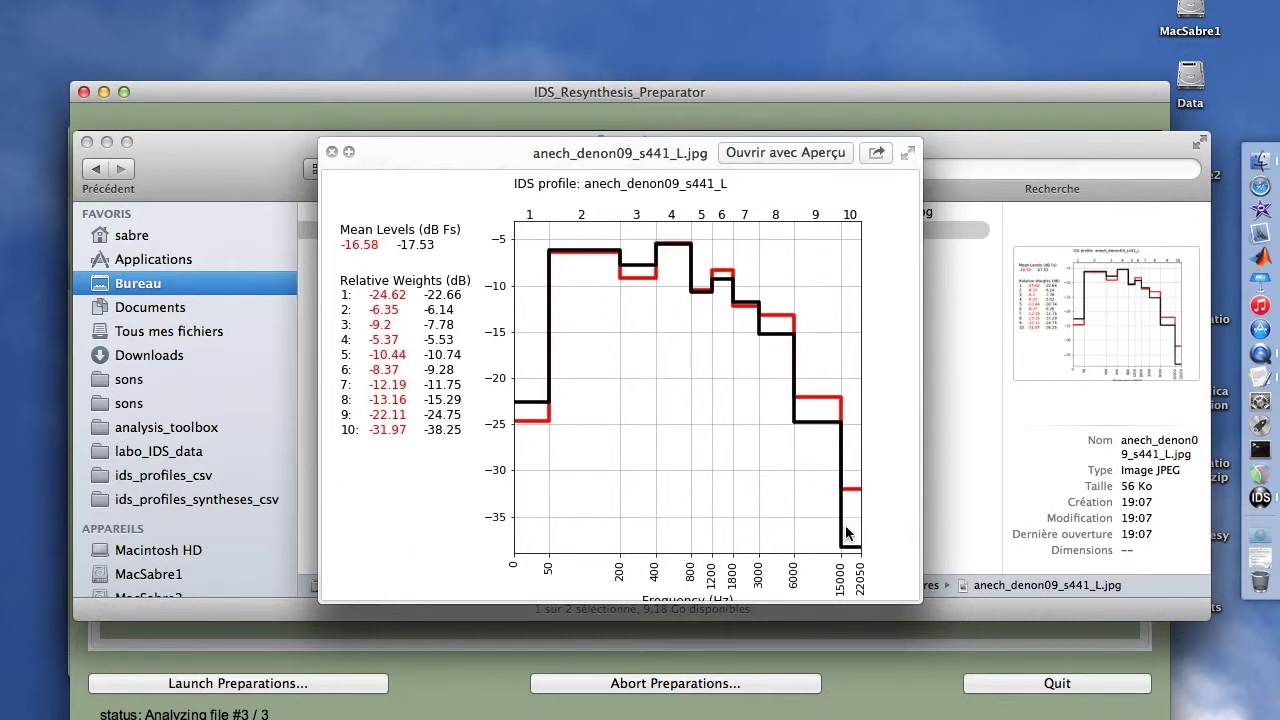
pyautogui.click(331, 152)
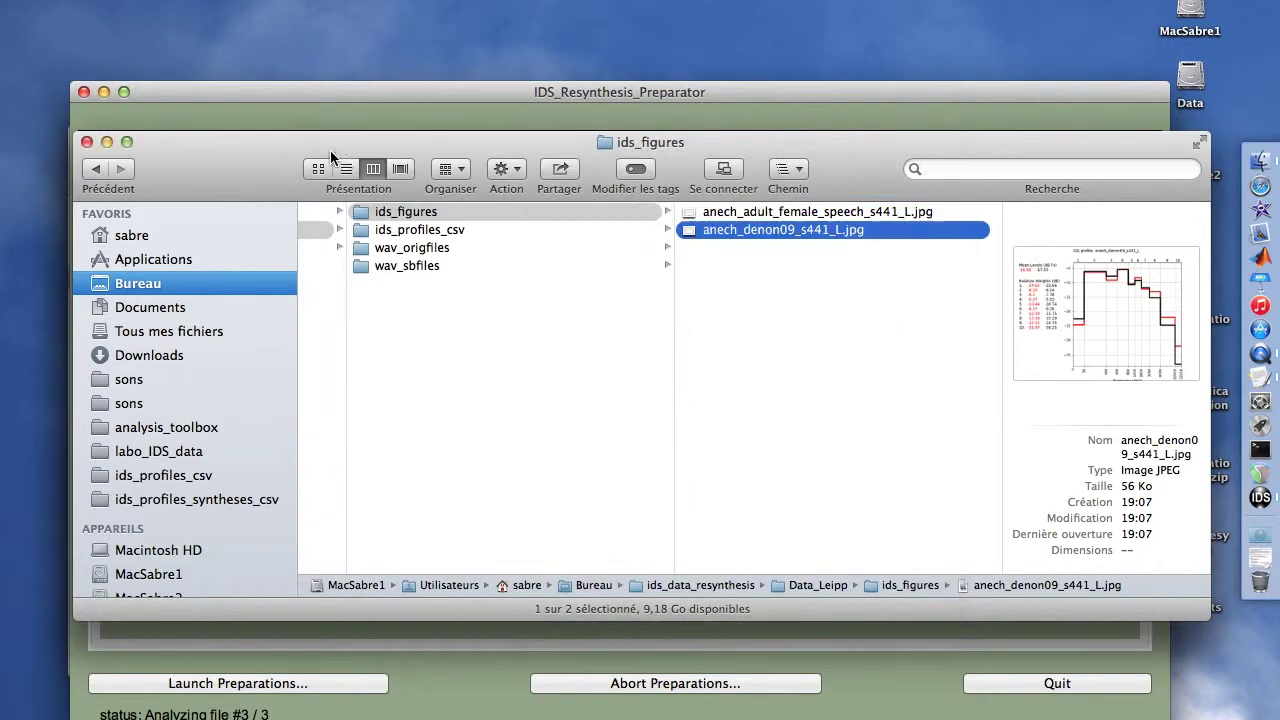
# - Examine the Coltrane sub-band files in wav_sbfiles and return to IDS Resynthesis Preparator to check the preparation status
pyautogui.press('Left')
pyautogui.press('Down')
pyautogui.press('Down')
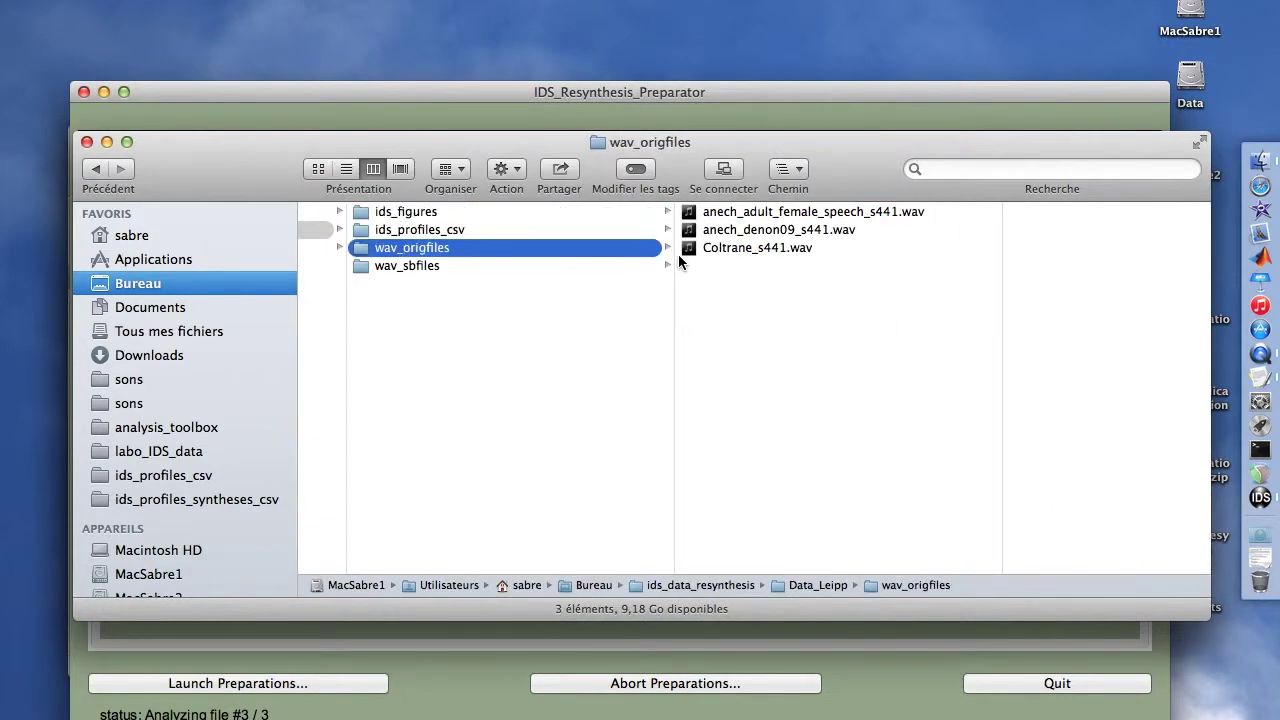
pyautogui.press('Down')
pyautogui.scroll(-5, 868, 391)
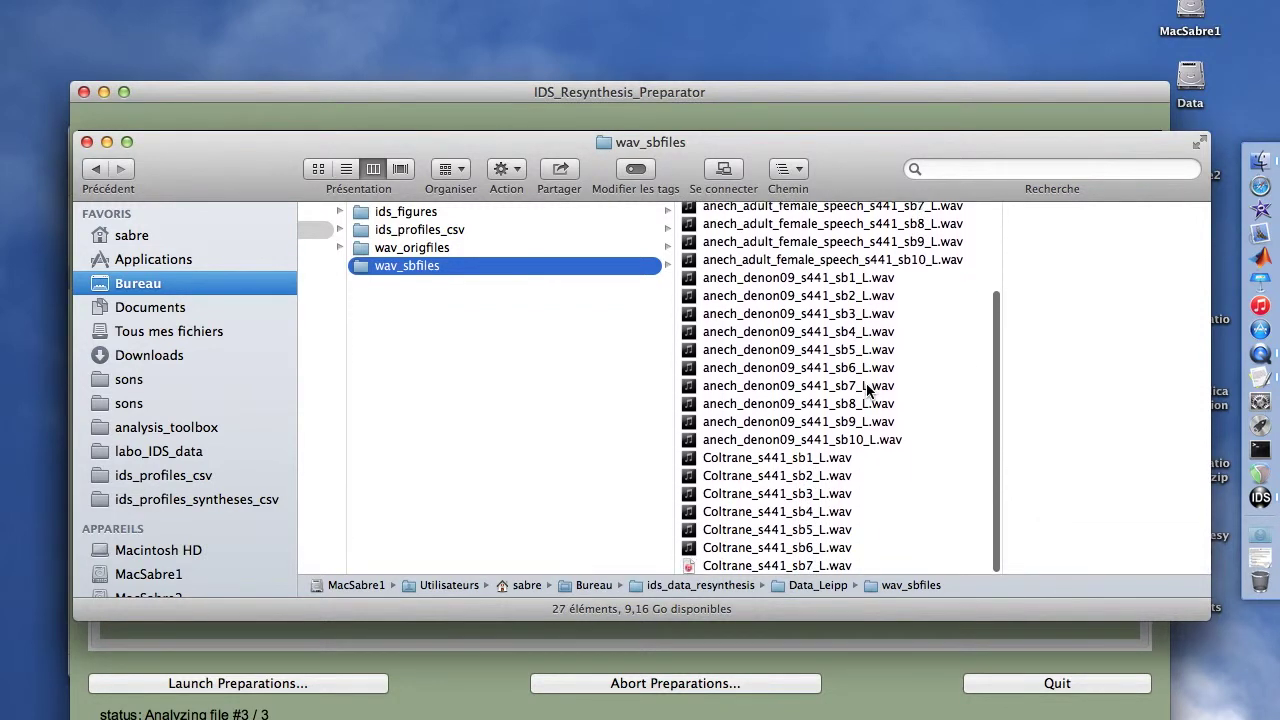
pyautogui.scroll(-1, 868, 391)
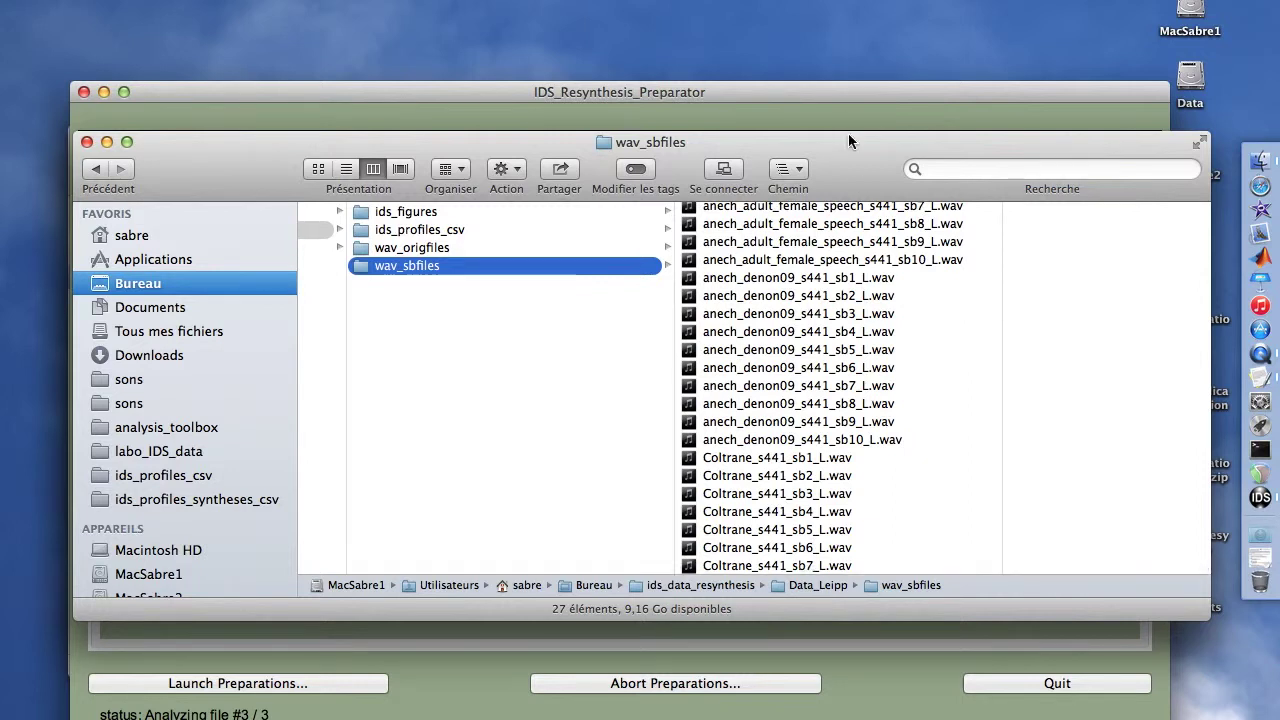
pyautogui.moveTo(848, 133); pyautogui.dragTo(846, 78)
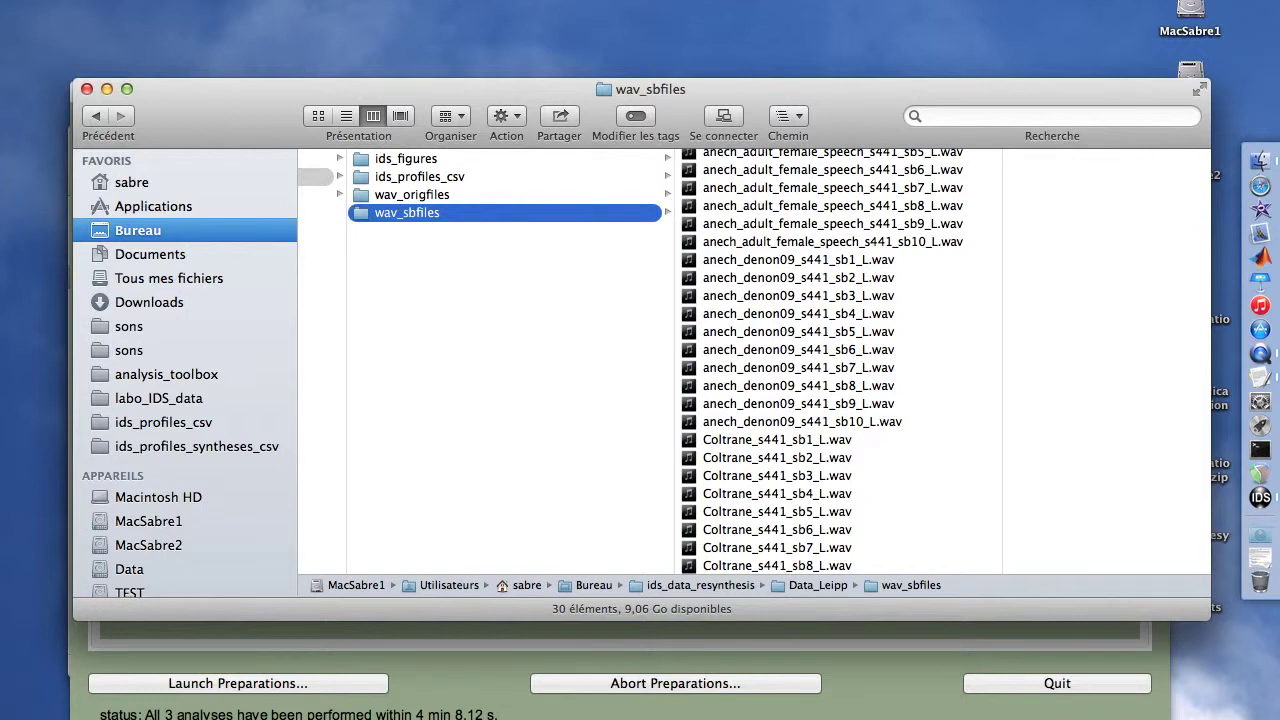
pyautogui.click(490, 690)
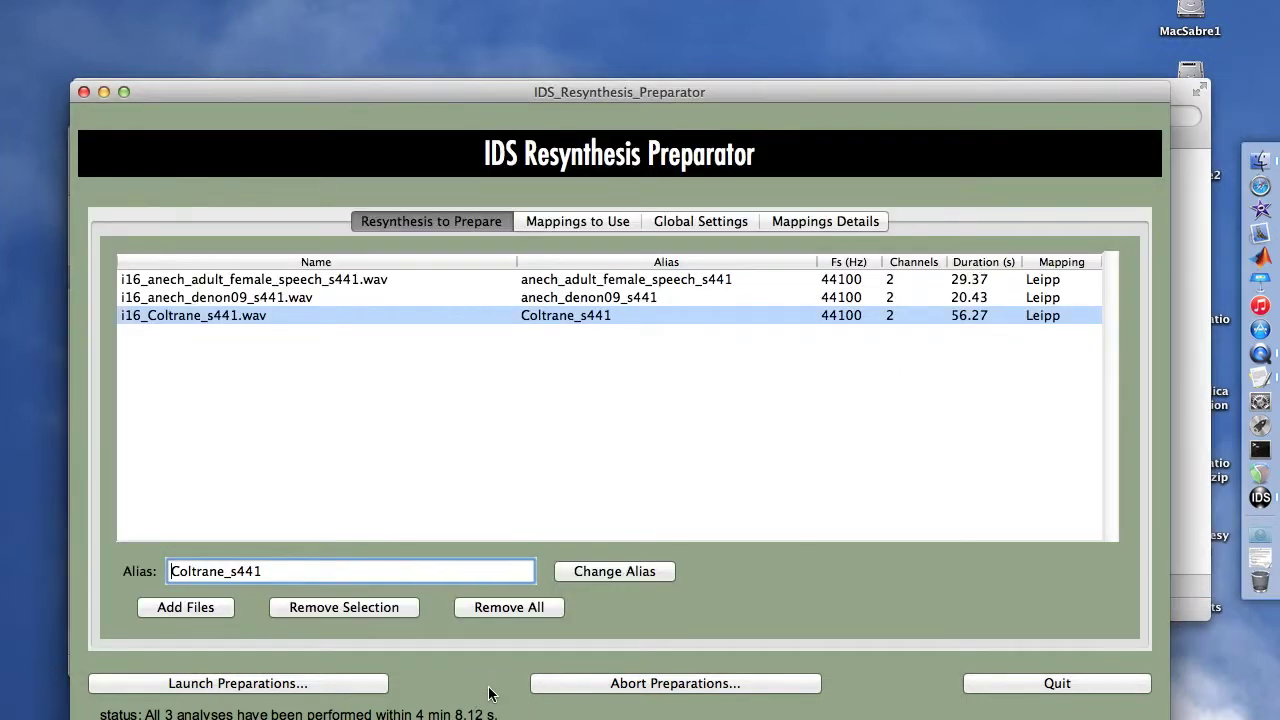